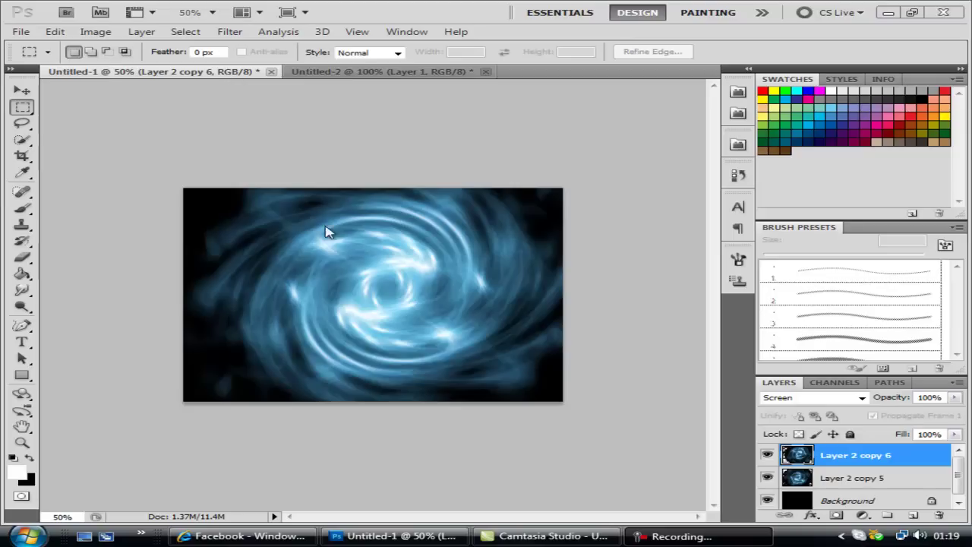
- Switch to the Untitled-2 document with the glowing blue swirl on Layer 1
click(326, 73)
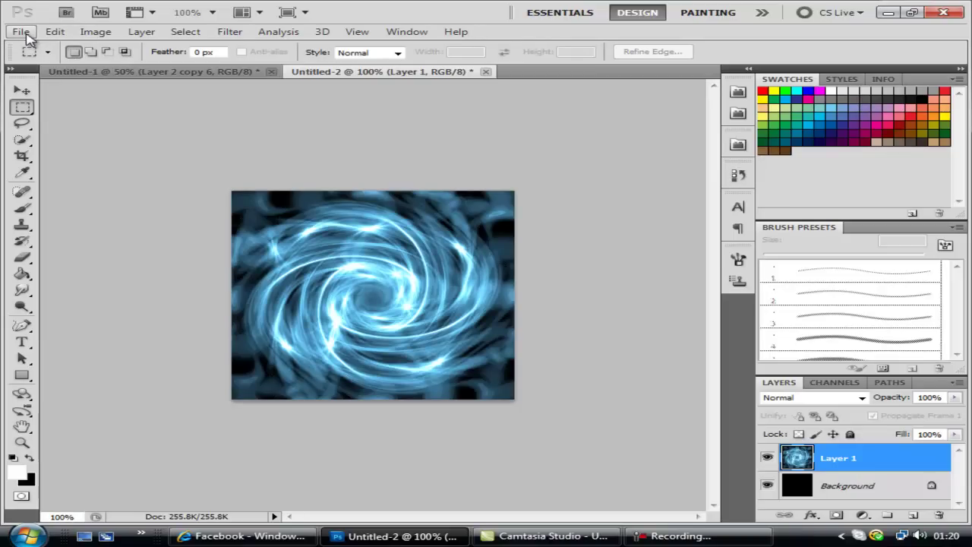
- Create a new 800 × 600 pixel document filled with the black background colour
click(27, 36)
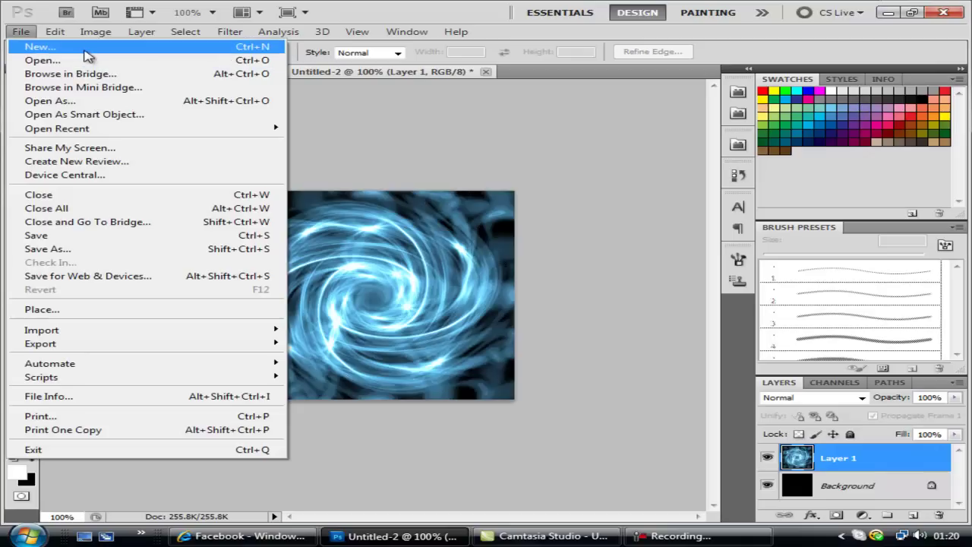
click(86, 50)
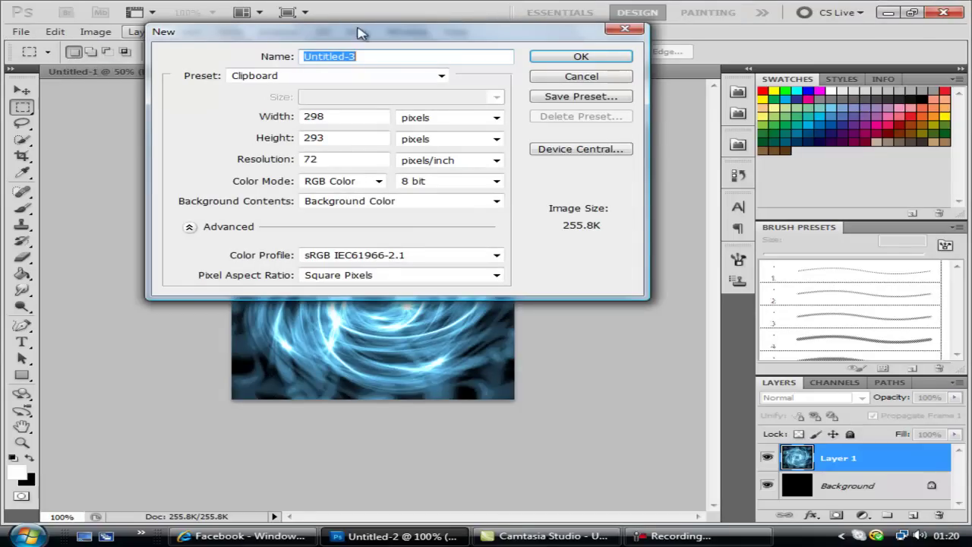
double_click(370, 121)
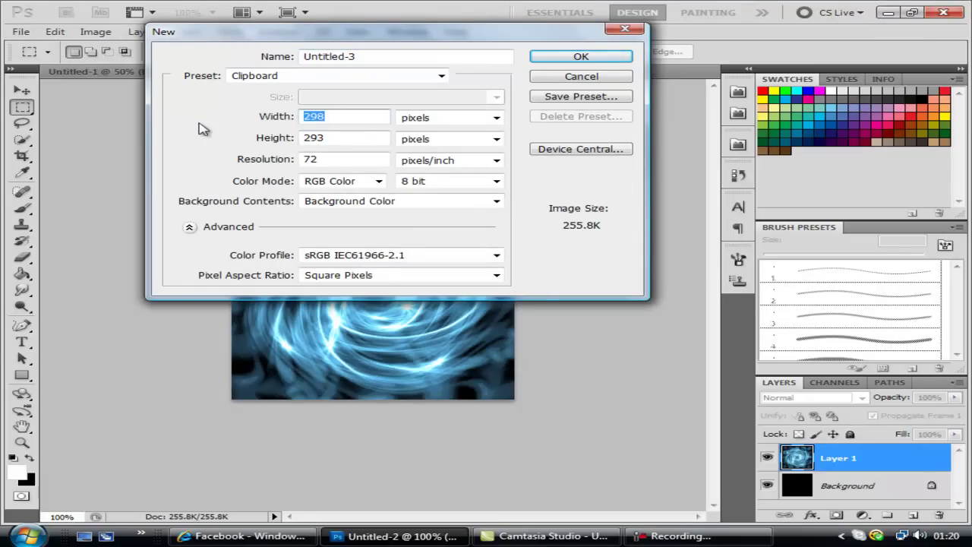
text(80)
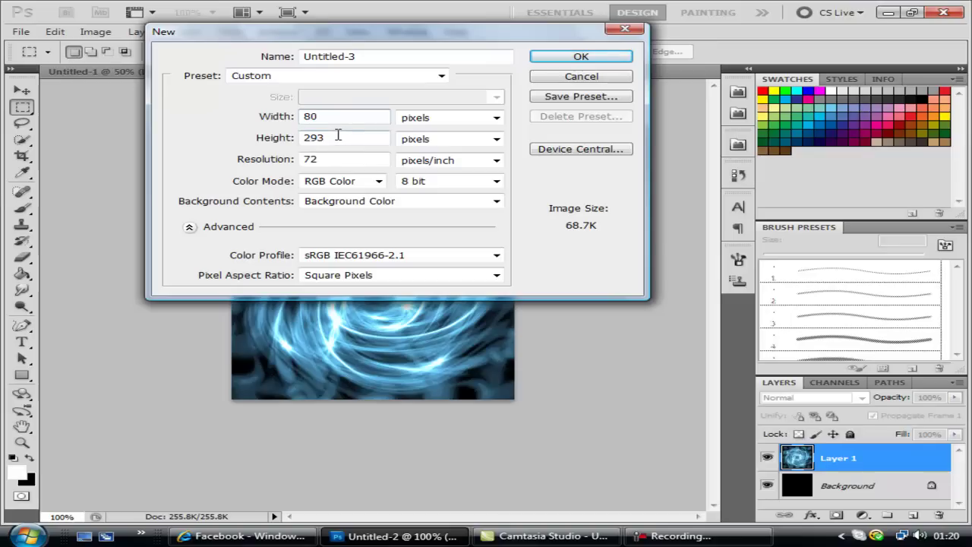
text(0)
key(Tab)
text(60)
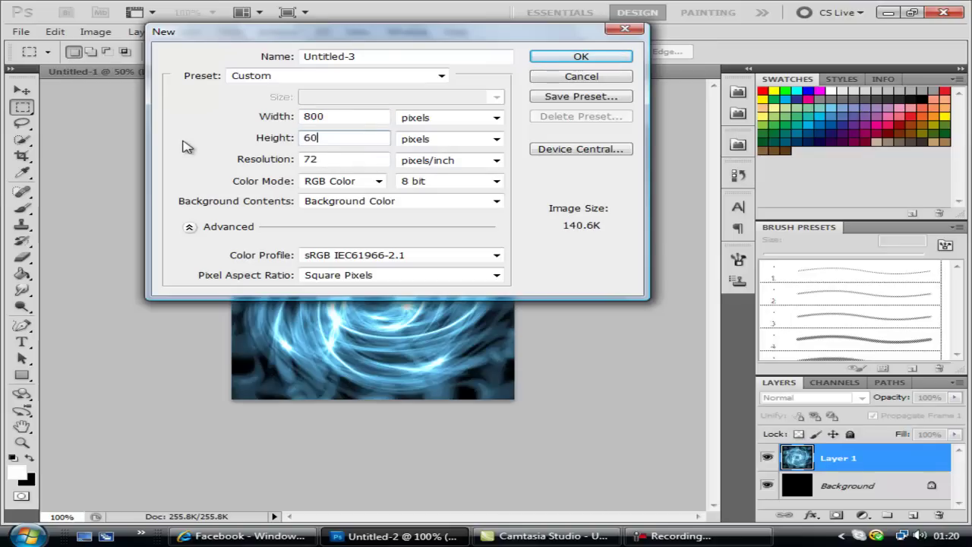
text(0)
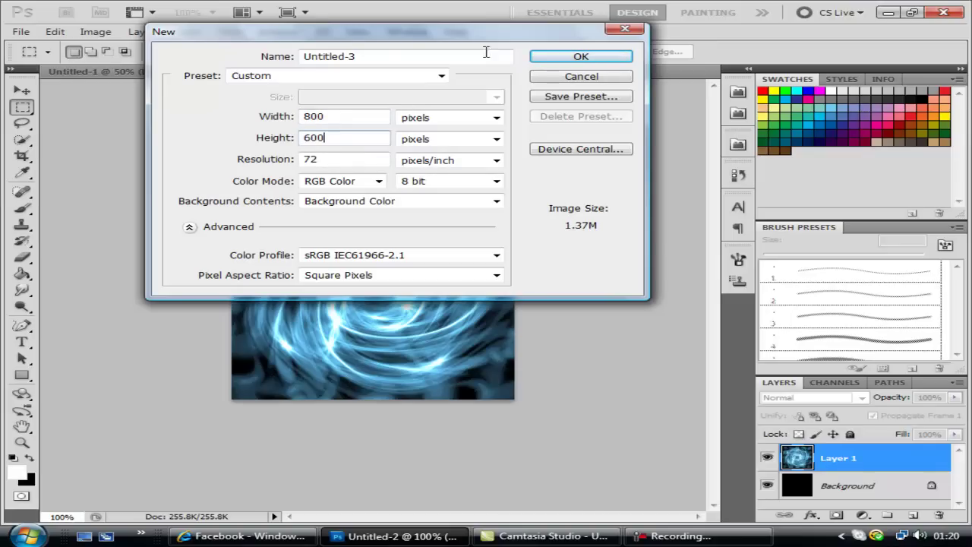
click(545, 61)
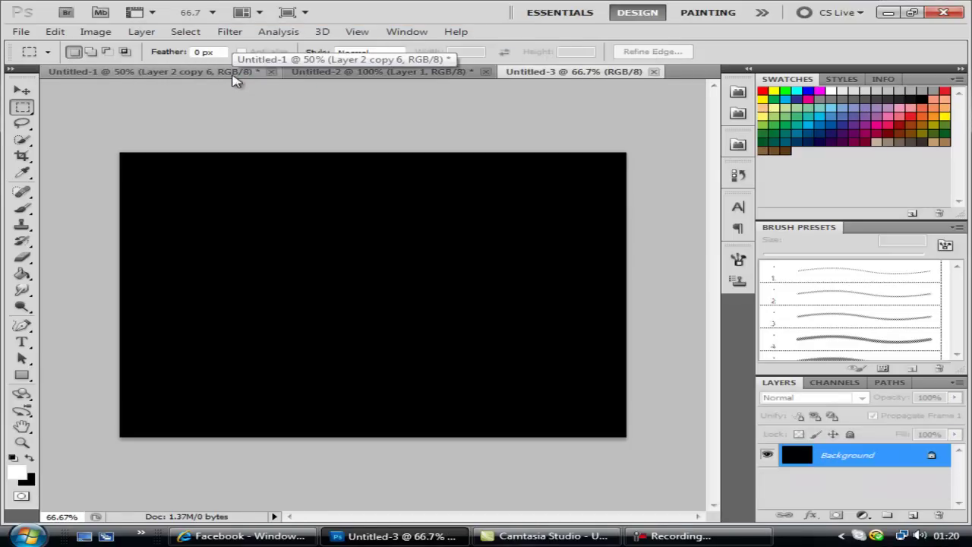
click(235, 79)
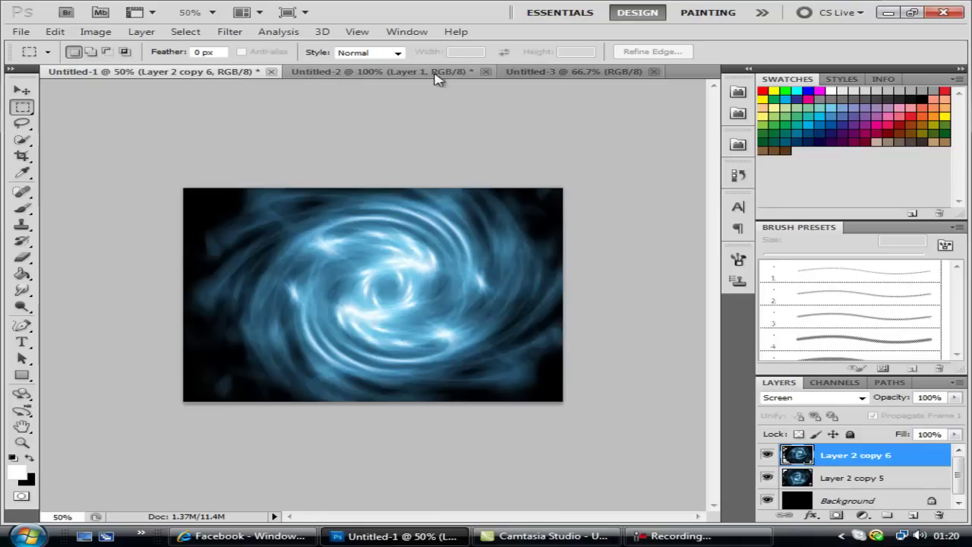
click(534, 76)
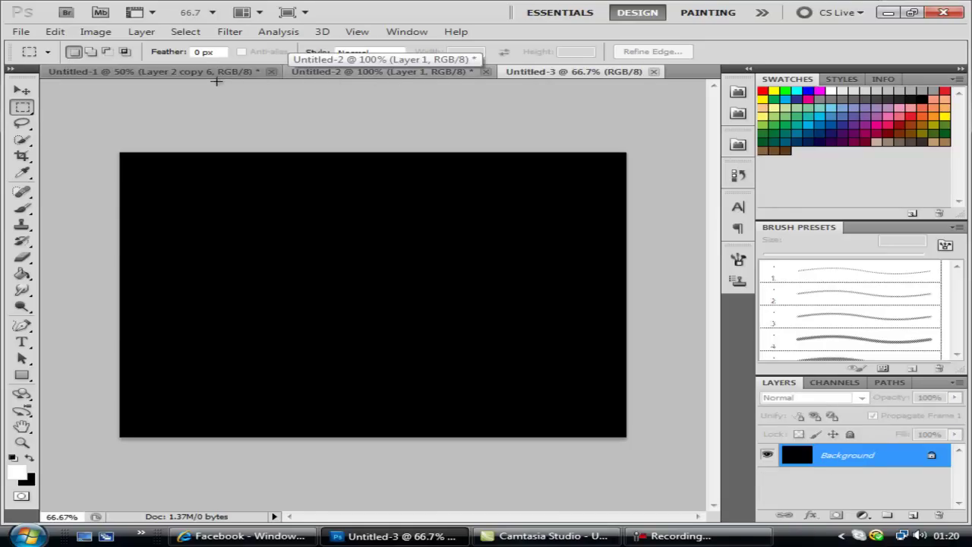
click(191, 71)
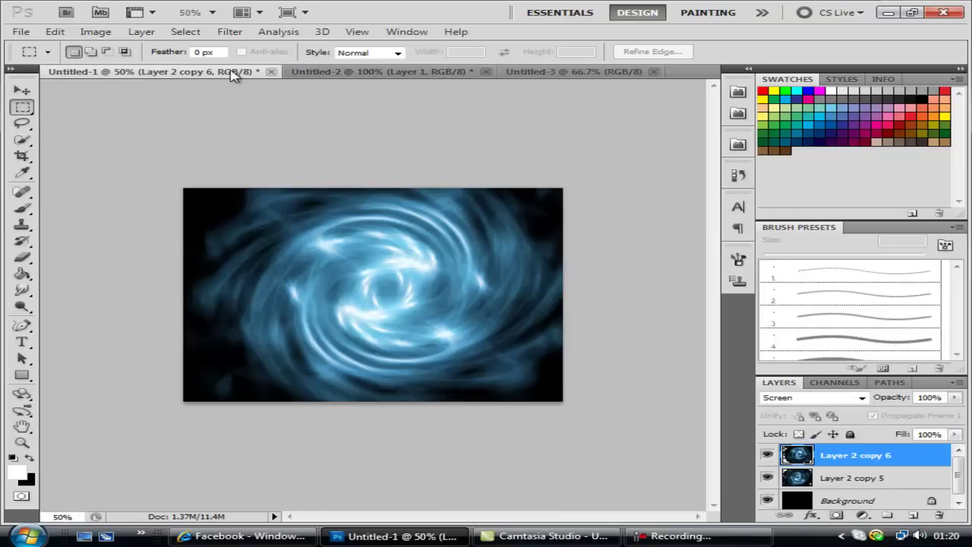
click(573, 73)
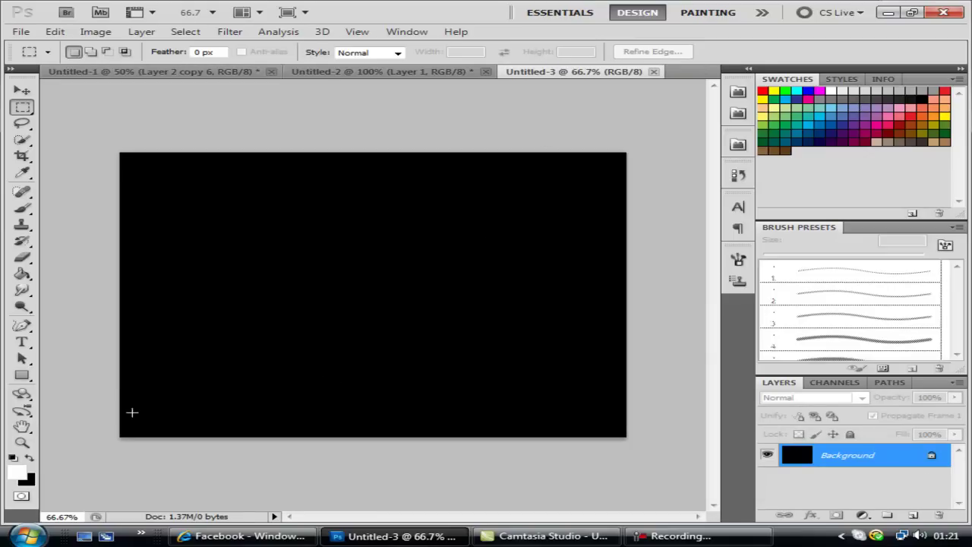
- Add Layer 1 above the Background and fill it black with the Paint Bucket
click(912, 514)
click(21, 274)
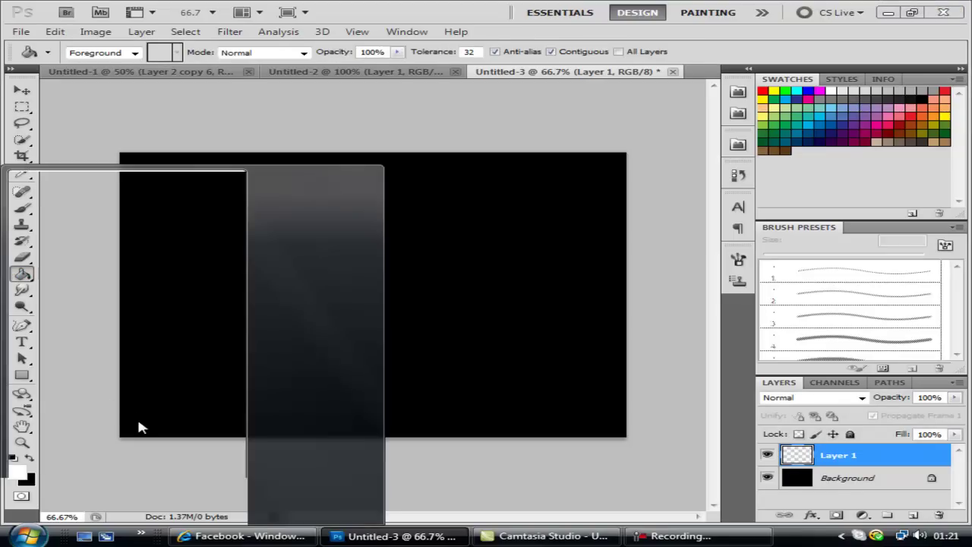
key(super)
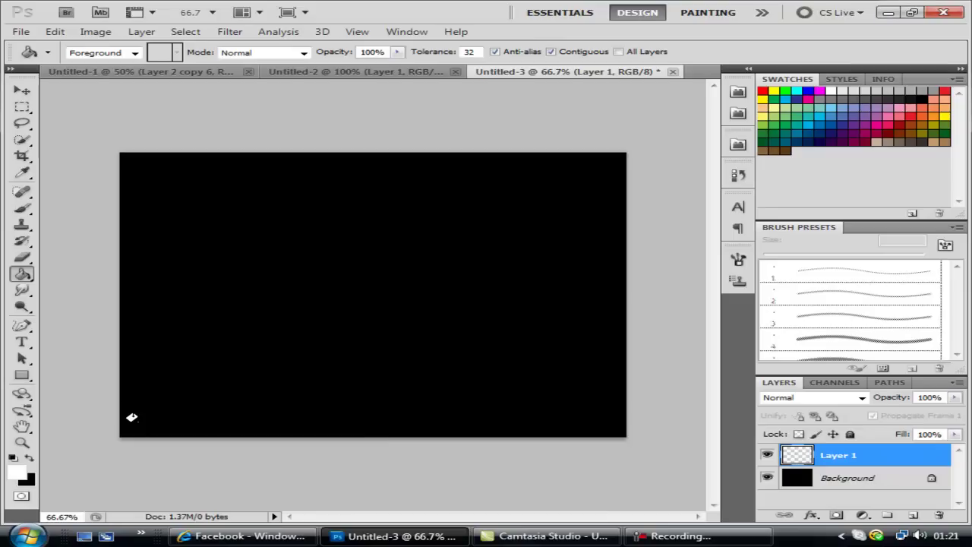
key(d)
click(294, 302)
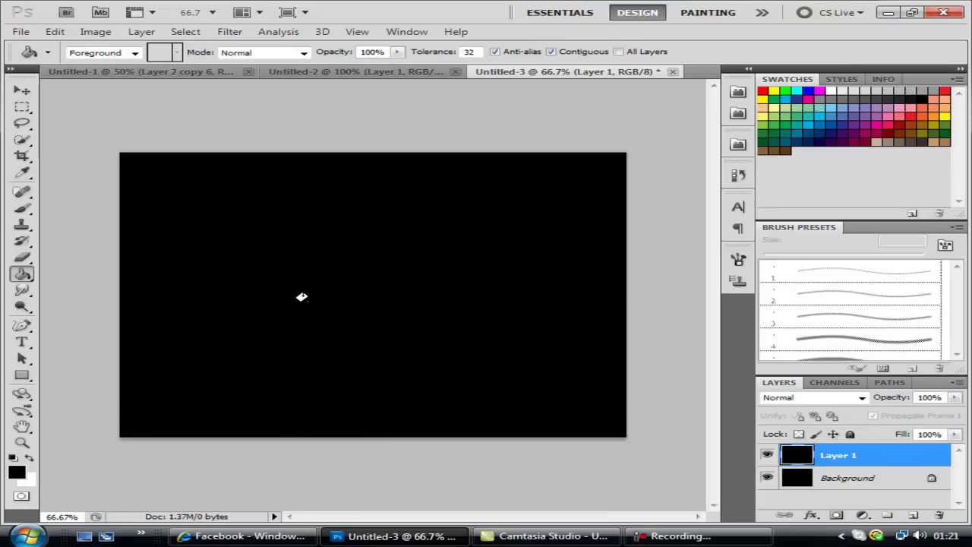
- Render a 50-300mm Zoom lens flare at 100% brightness, centred at 400, 300 px
click(226, 33)
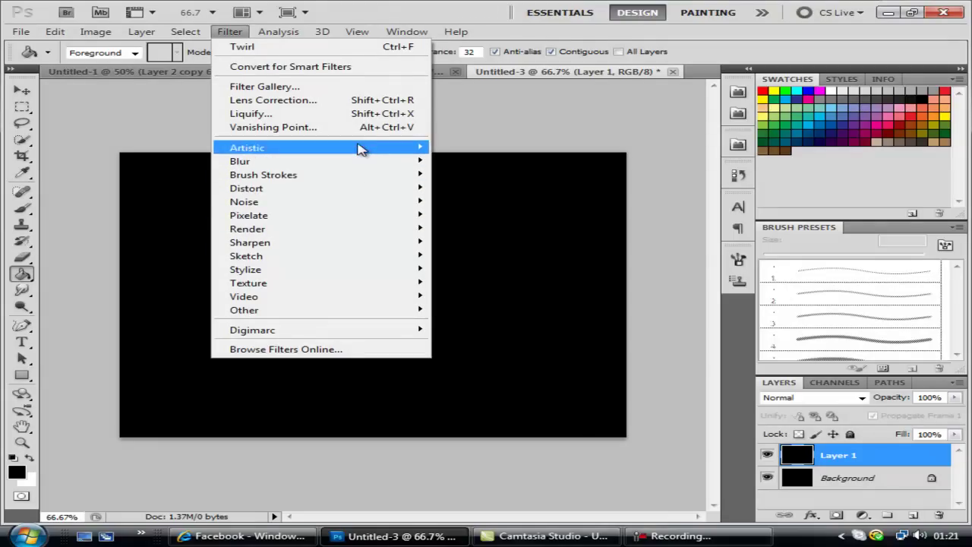
mouse_move(356, 230)
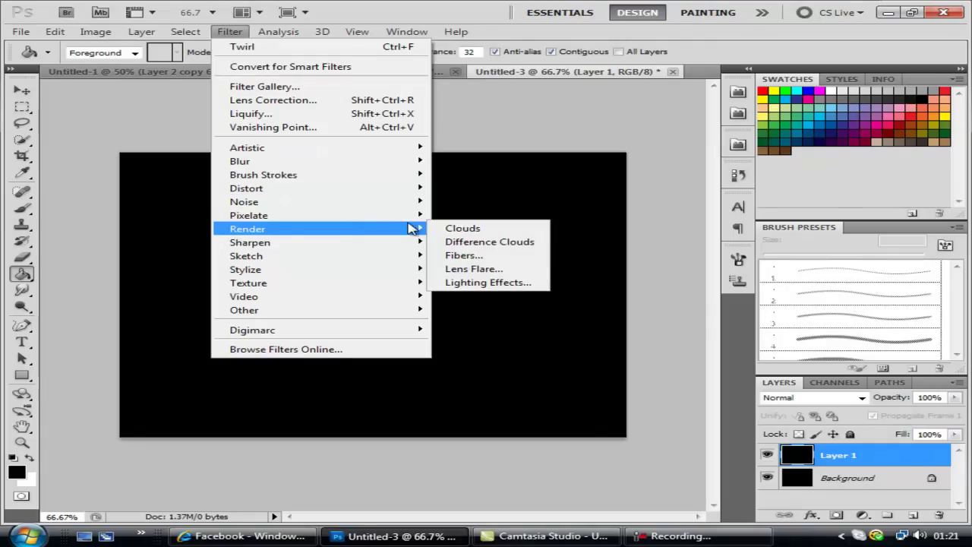
click(524, 272)
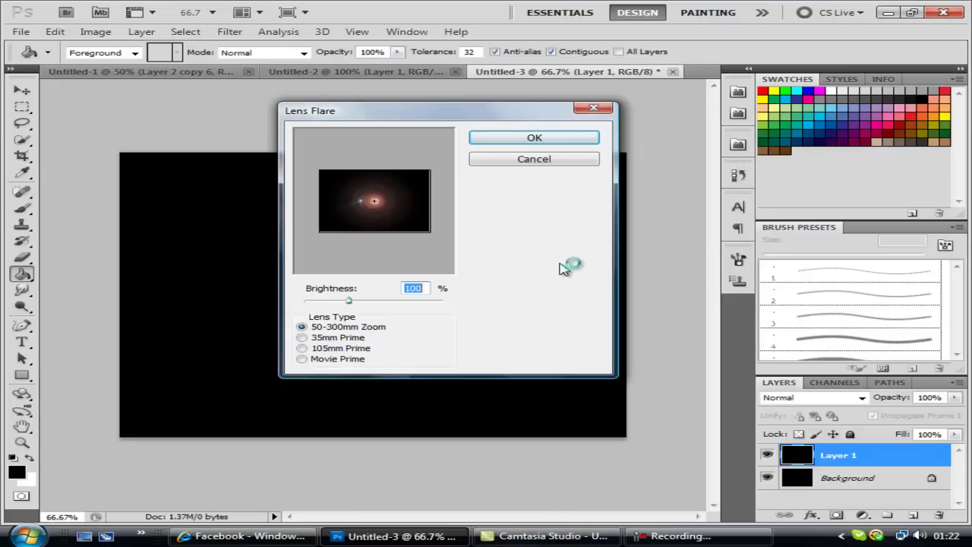
alt+click(378, 204)
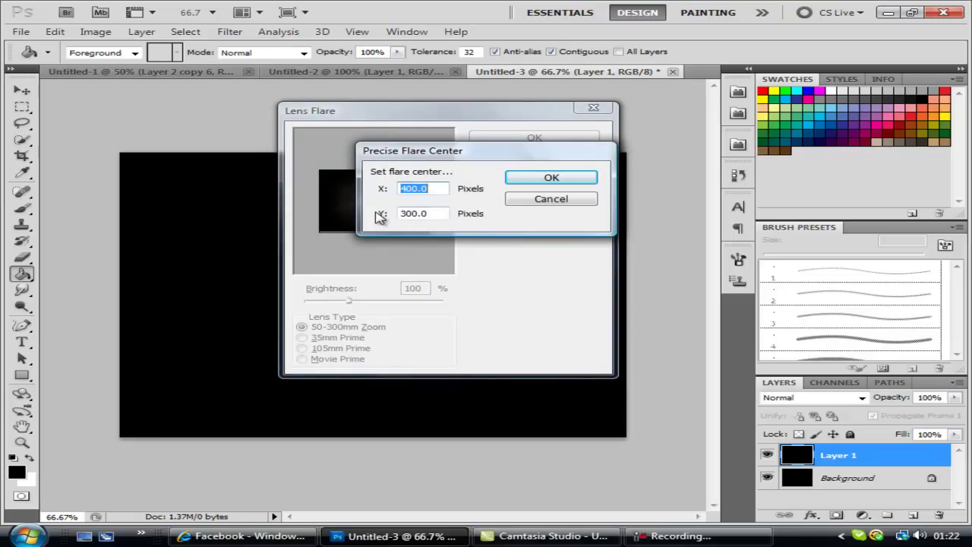
click(548, 179)
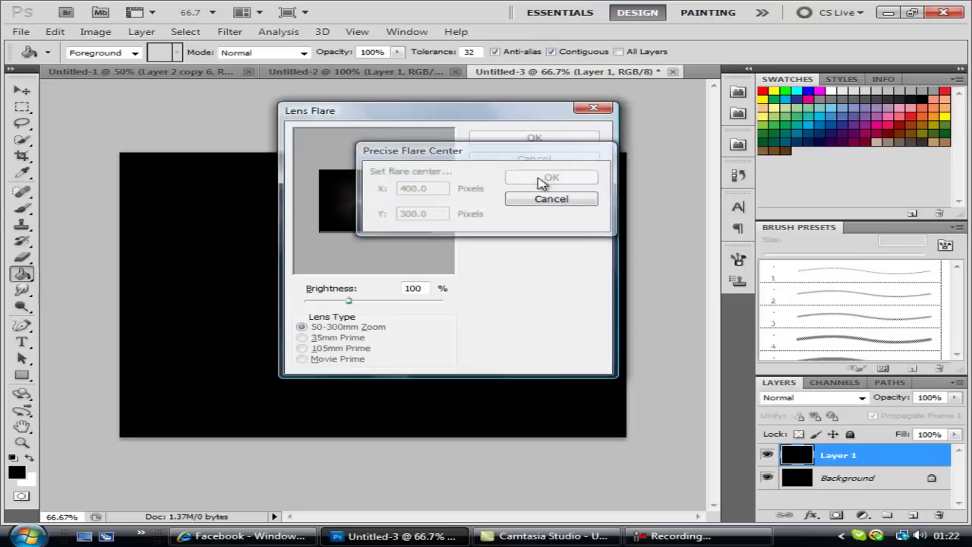
click(535, 142)
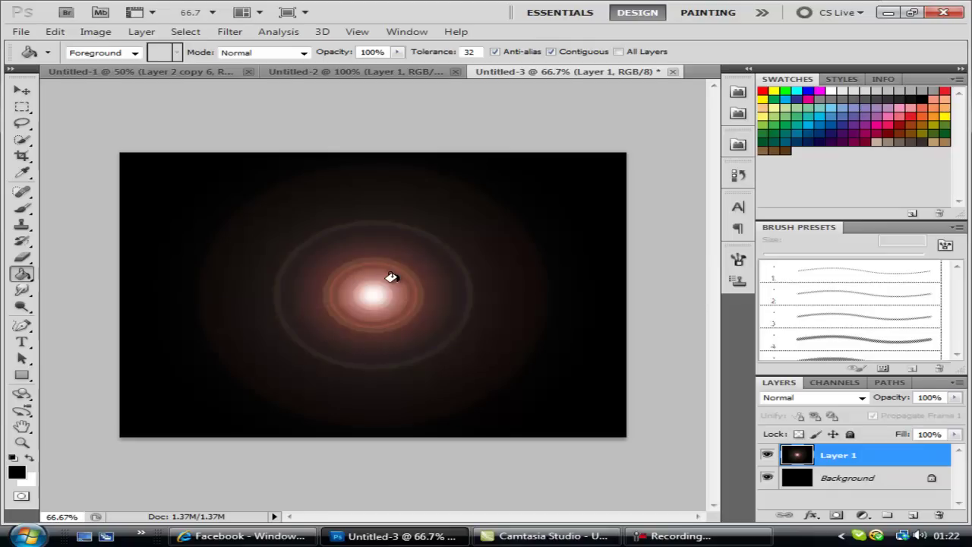
- Scale the flare to 37.5% height and move the flat band to the canvas centre
key(ctrl+t)
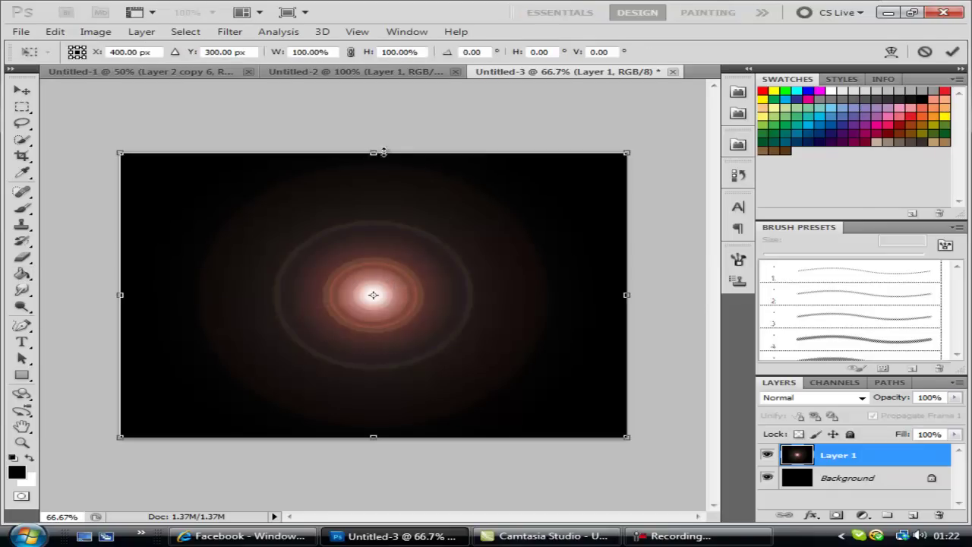
drag(373, 149, 373, 329)
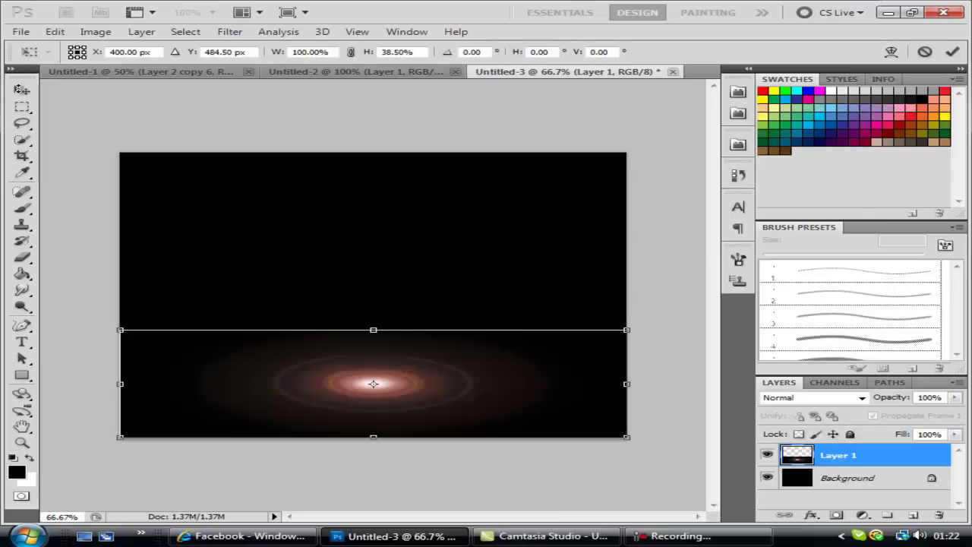
drag(372, 329, 372, 331)
click(21, 92)
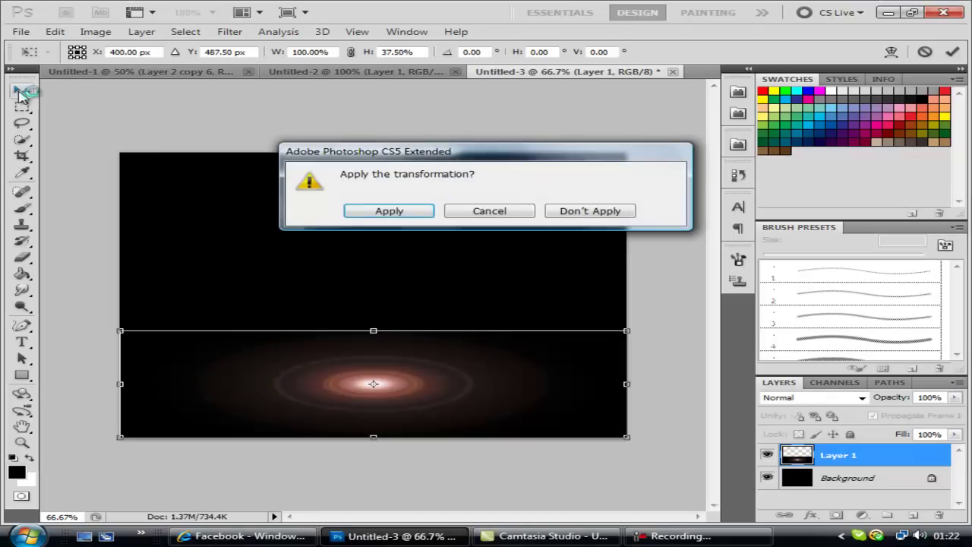
click(427, 212)
drag(441, 372, 440, 290)
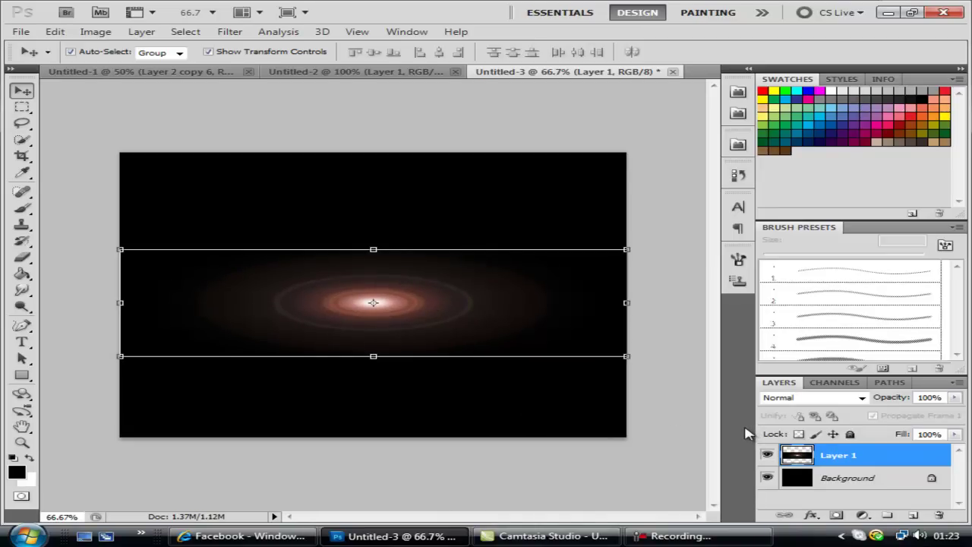
- Duplicate the flat flare and rotate Layer 1 copy by -90° into an upright glow
key(ctrl+j)
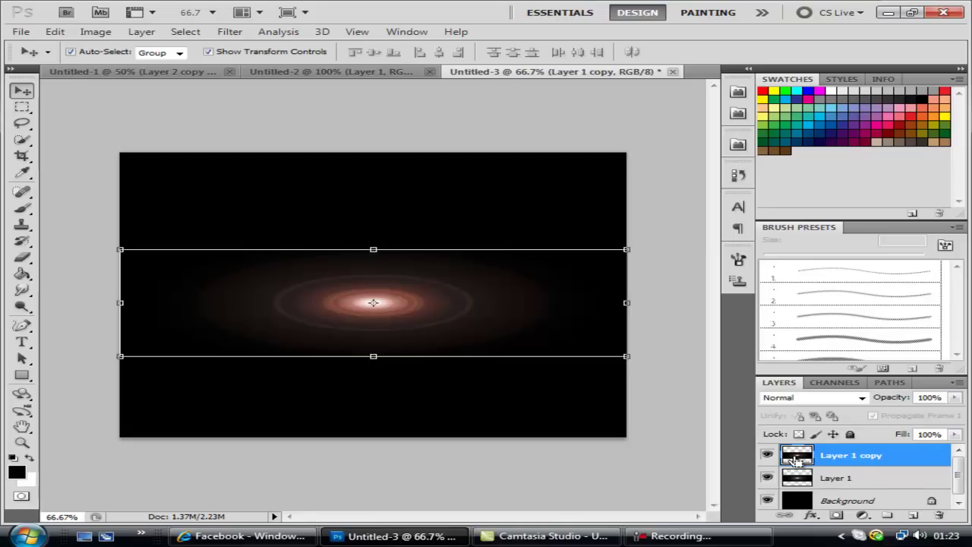
key(ctrl+t)
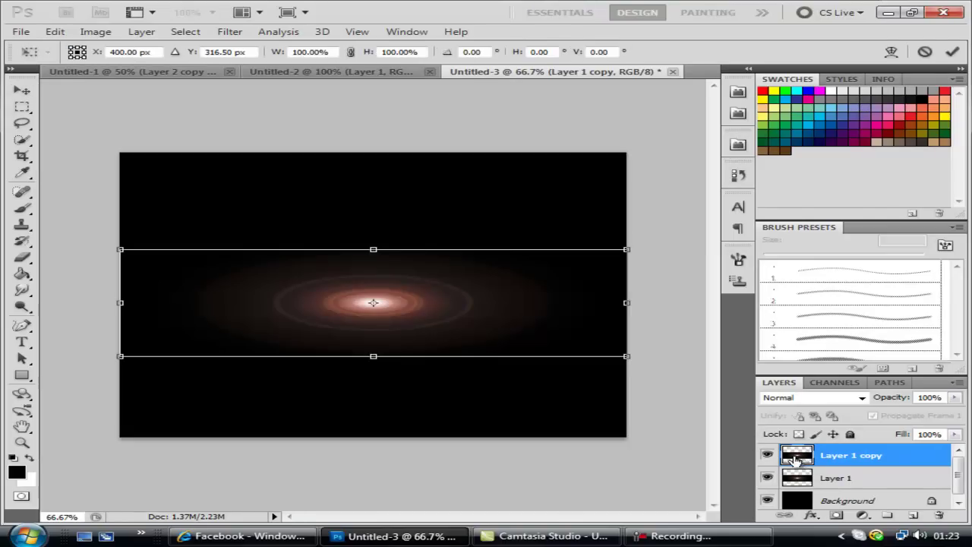
drag(640, 243, 290, 110)
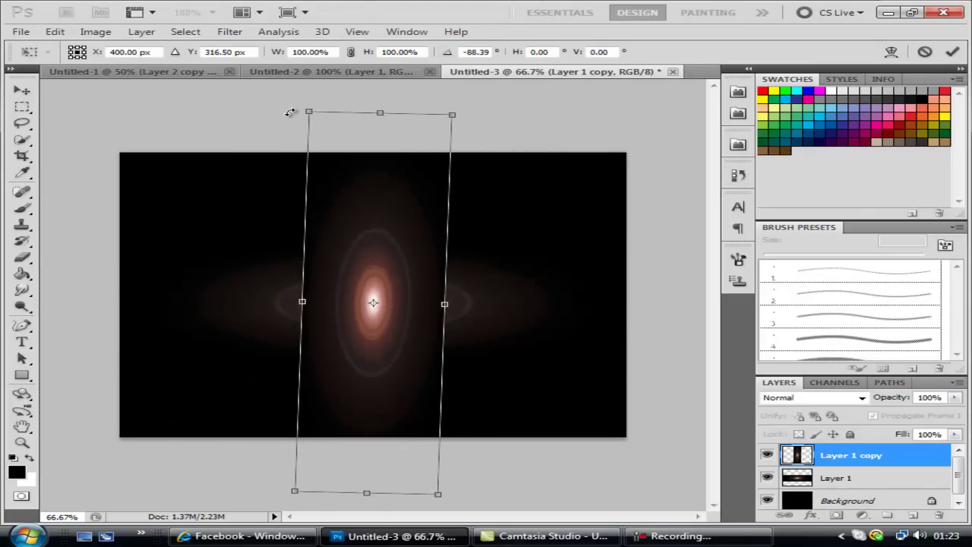
drag(287, 114, 281, 111)
drag(282, 109, 278, 102)
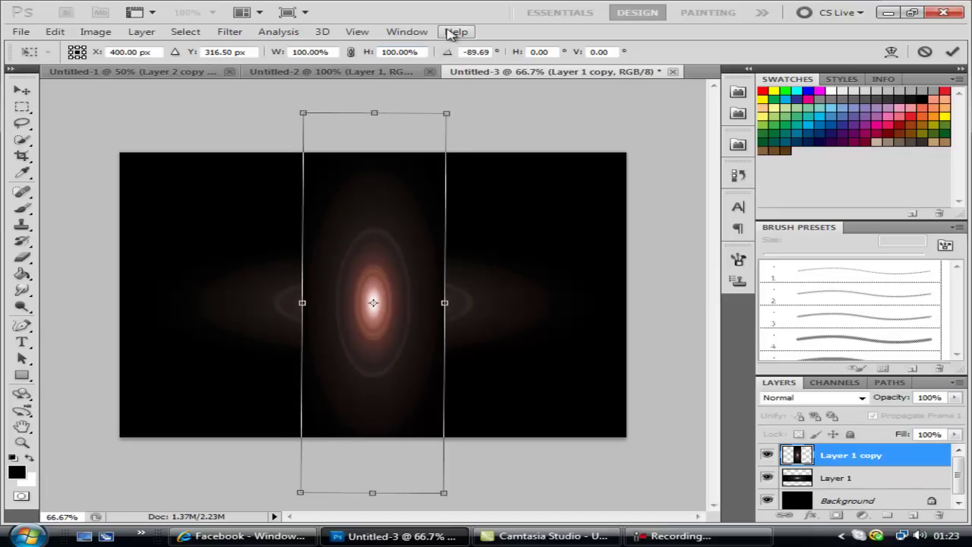
click(471, 51)
text(-90)
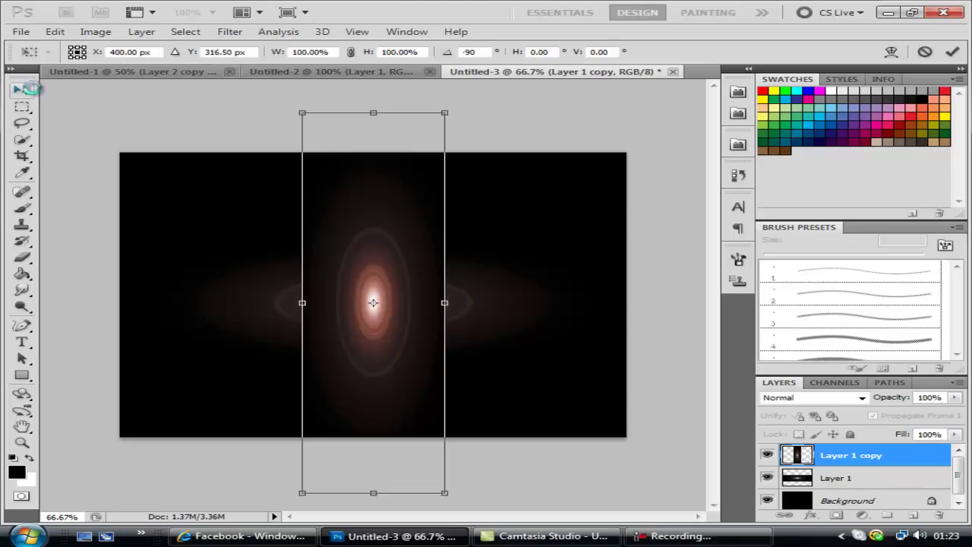
click(22, 90)
click(389, 211)
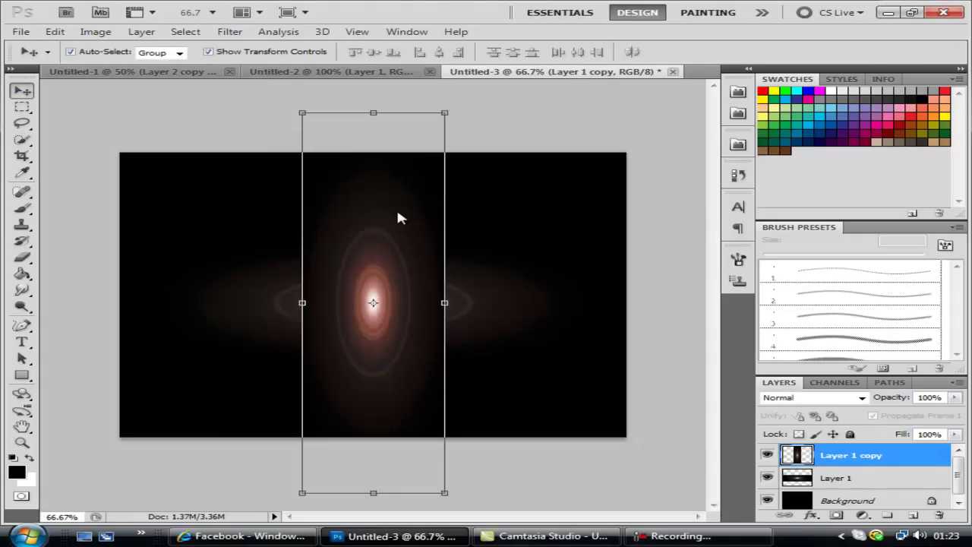
- Duplicate the glow, rotate the copy to 49.12°, nudge it up, then duplicate it again
key(ctrl+j)
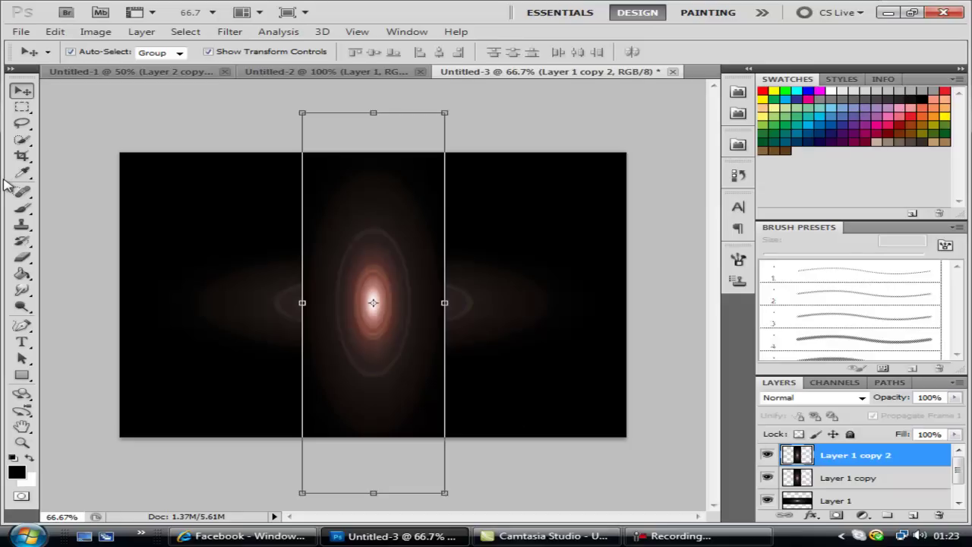
key(ctrl+t)
drag(507, 185, 601, 291)
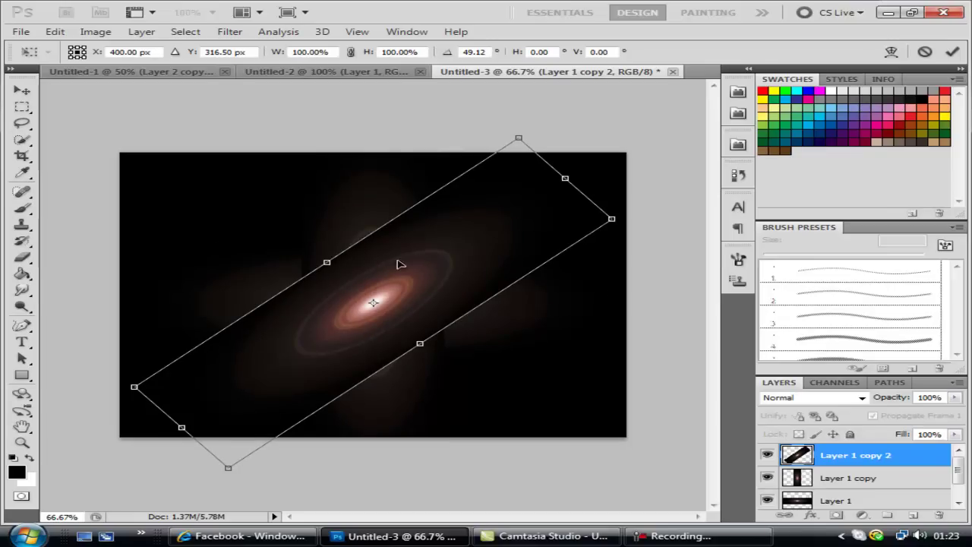
drag(401, 279, 403, 270)
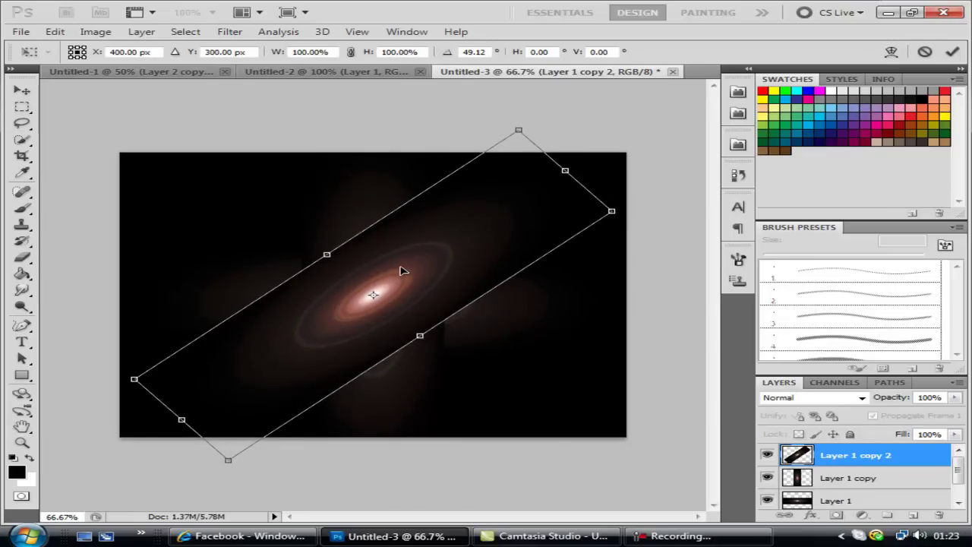
key(Down)
key(Down)
key(Down)
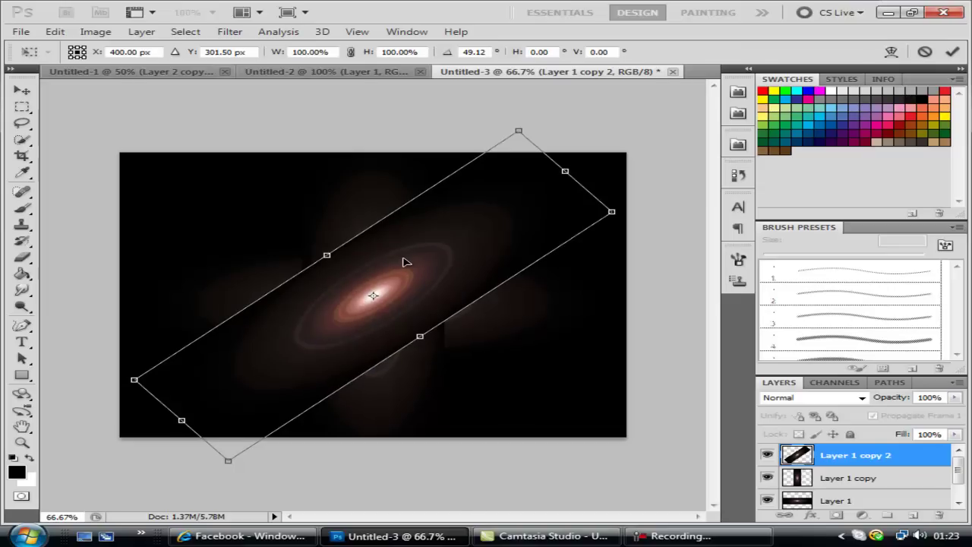
click(21, 90)
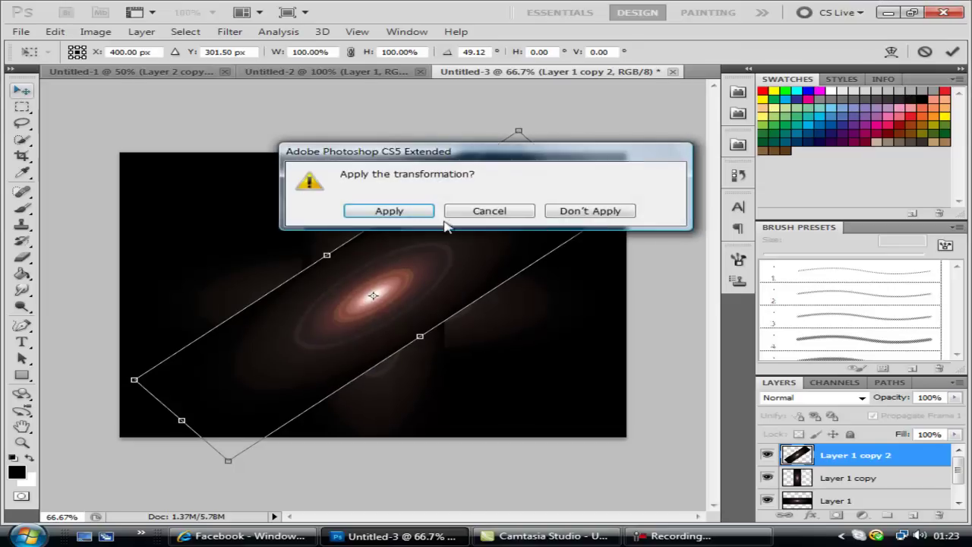
click(388, 211)
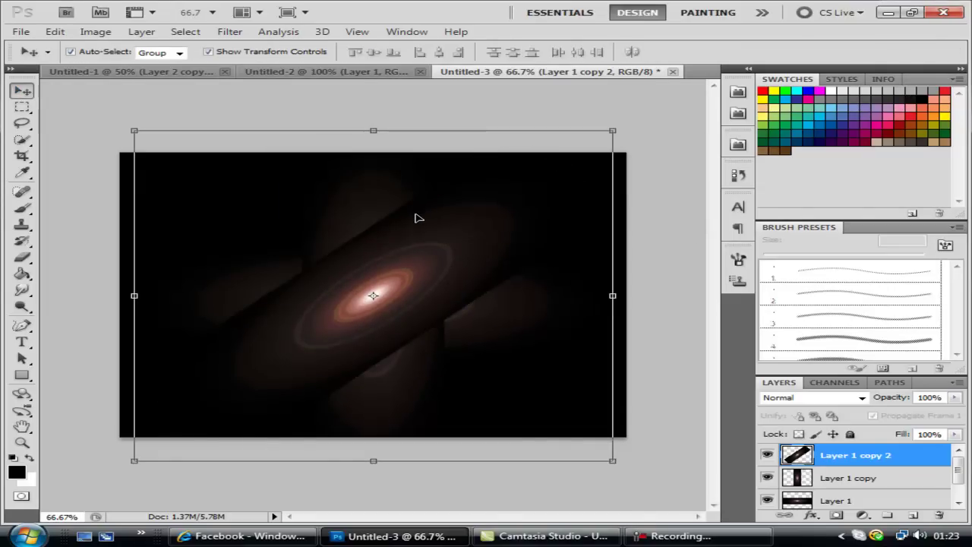
key(ctrl+j)
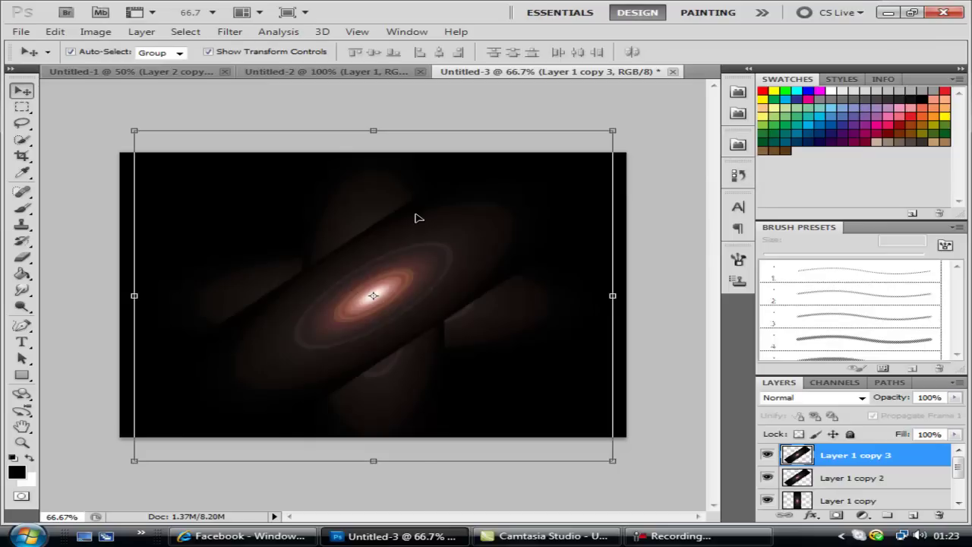
- Rotate Layer 1 copy 3 by -90.89° onto the opposite diagonal
key(ctrl+t)
drag(640, 196, 190, 33)
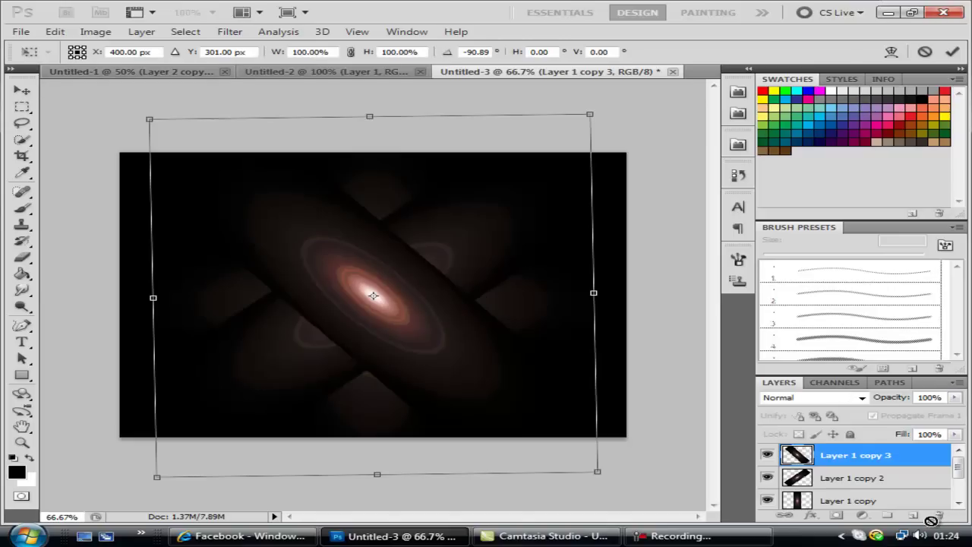
click(22, 90)
click(410, 214)
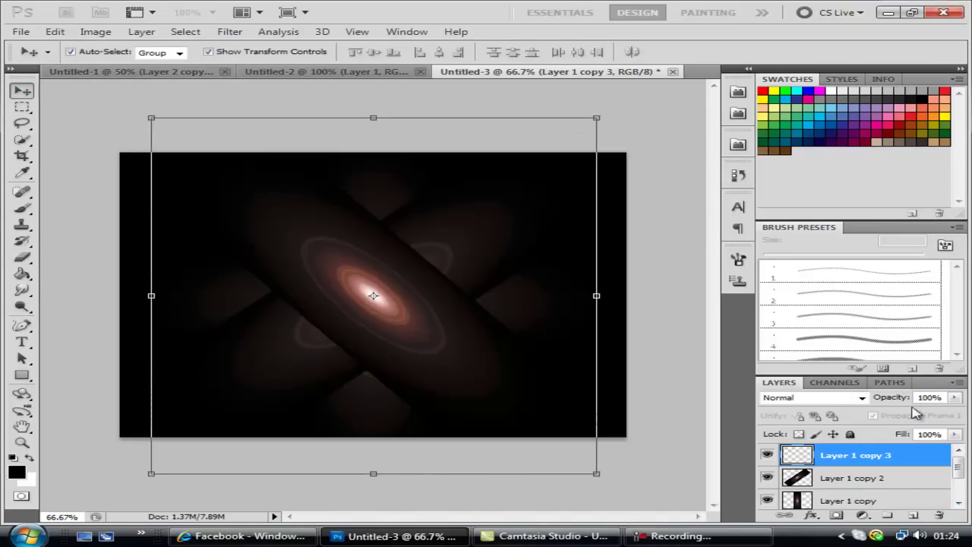
- Try Lighten and Screen blending on Layer 1, settling on Lighten
click(958, 502)
click(958, 502)
click(859, 478)
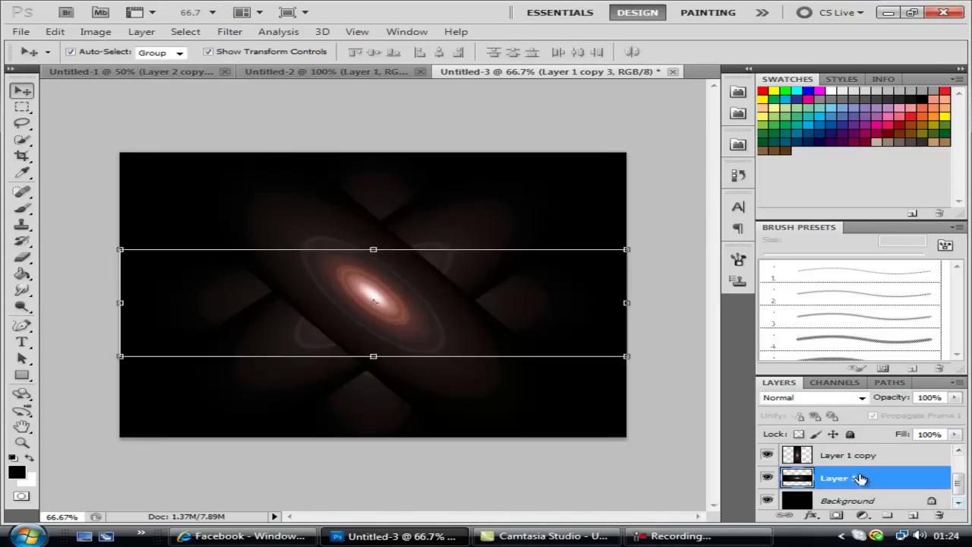
click(861, 397)
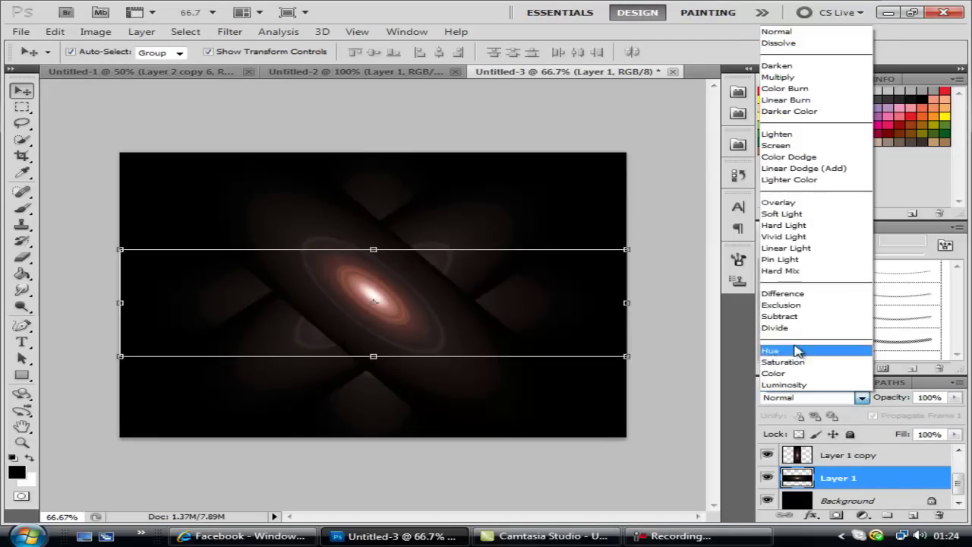
click(797, 135)
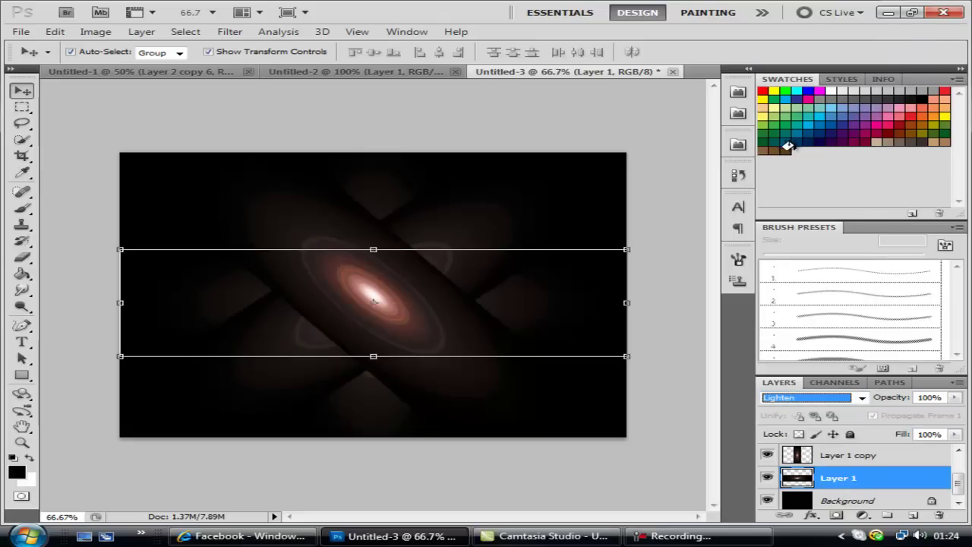
click(860, 402)
click(813, 145)
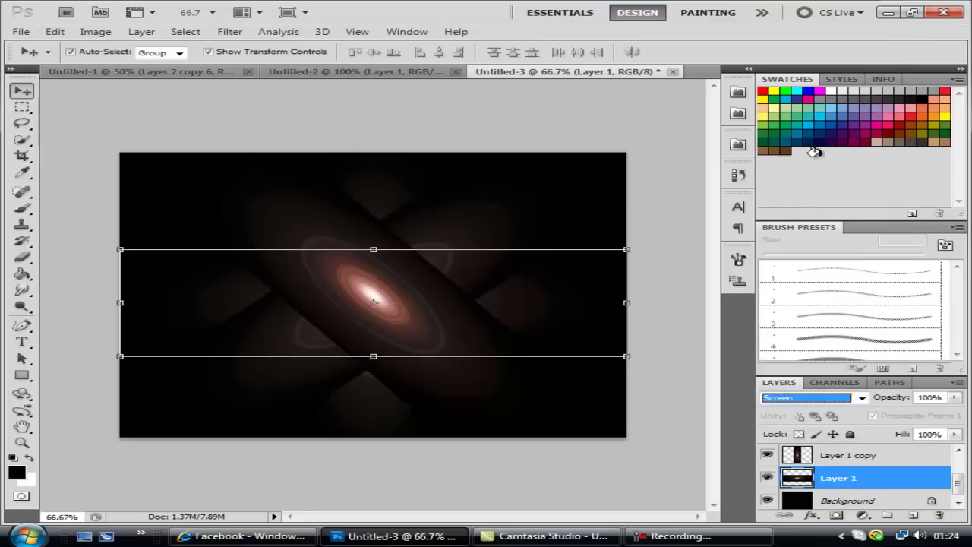
click(860, 398)
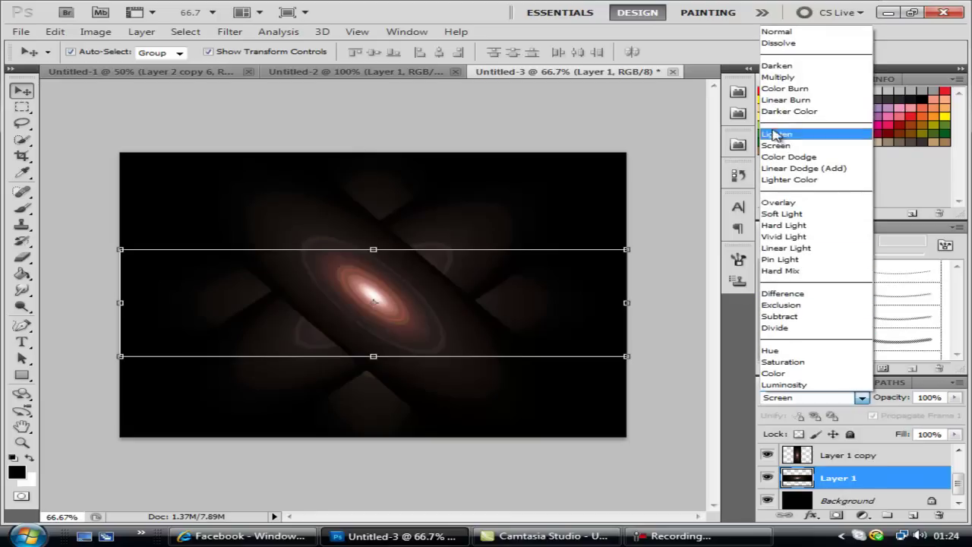
click(801, 145)
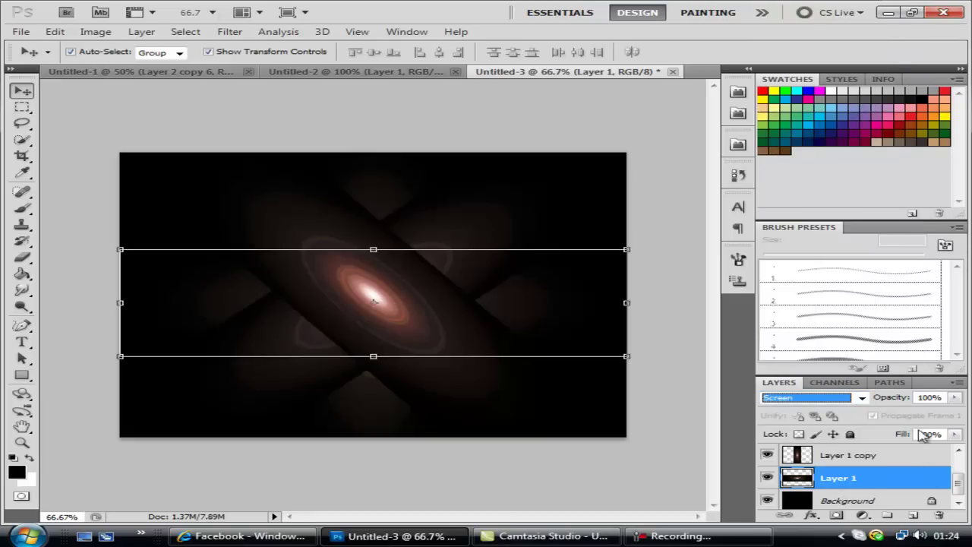
click(865, 398)
click(835, 136)
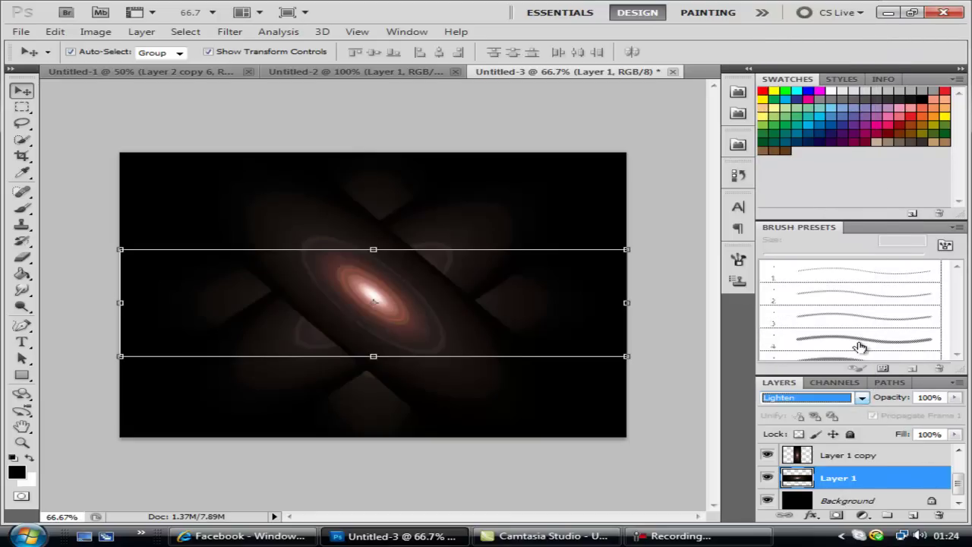
- Set Layer 1 copy and Layer 1 copy 2 to Lighten blending
click(958, 450)
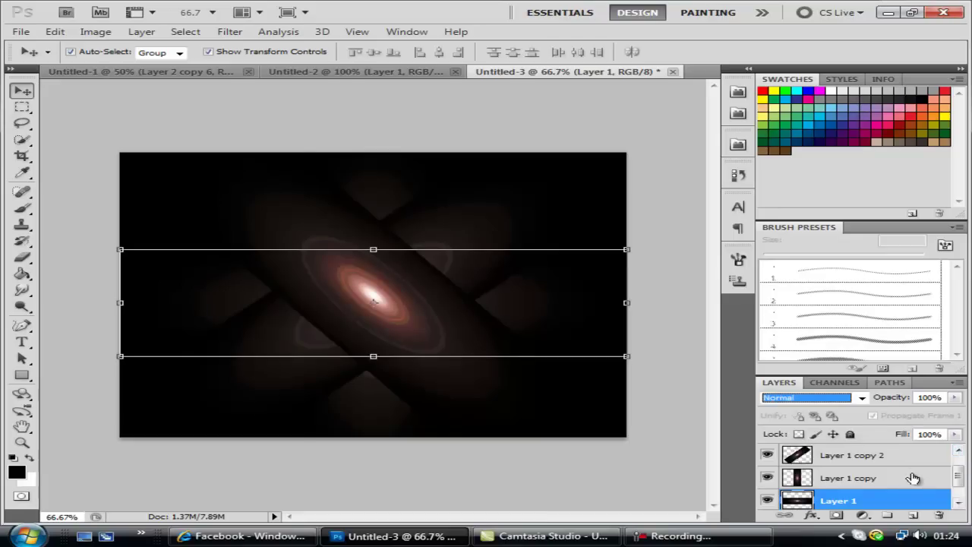
click(928, 475)
click(860, 397)
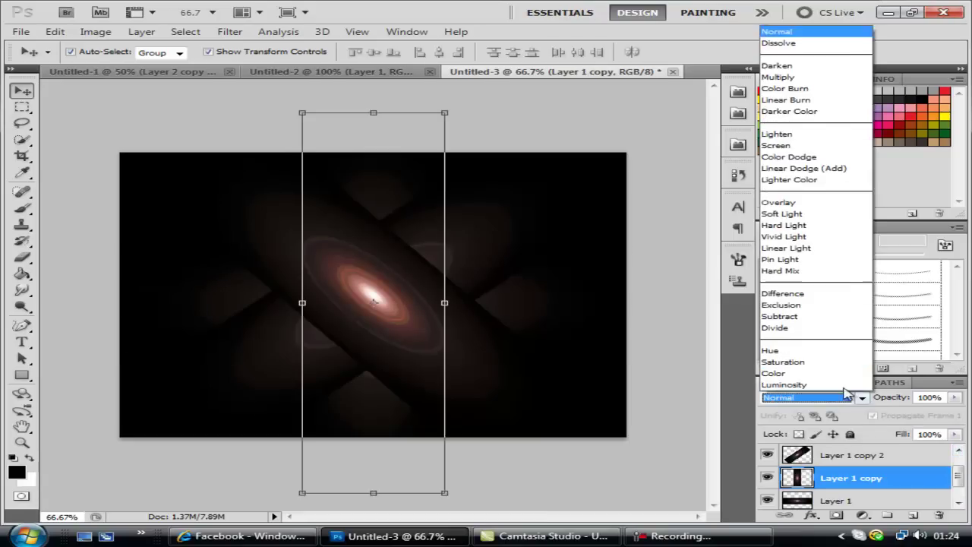
click(776, 135)
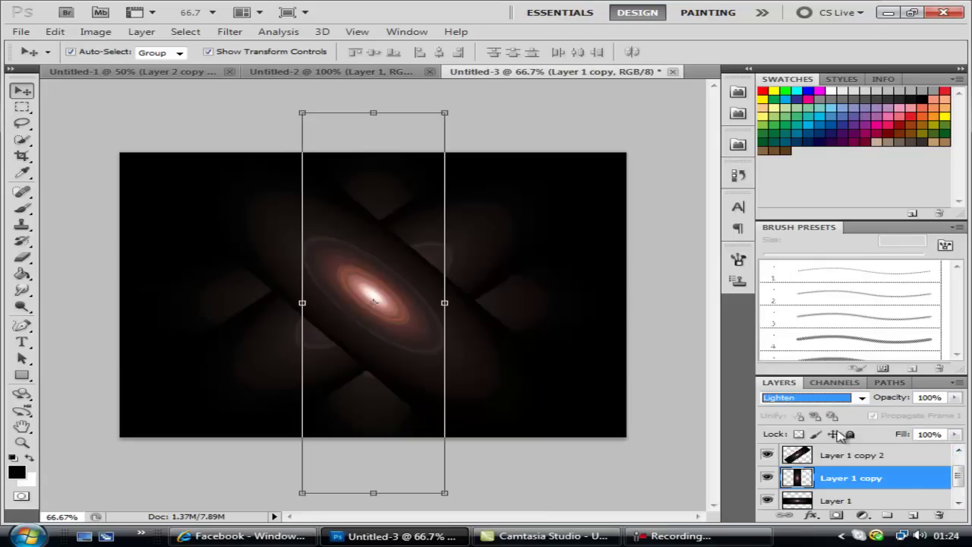
click(856, 459)
click(862, 399)
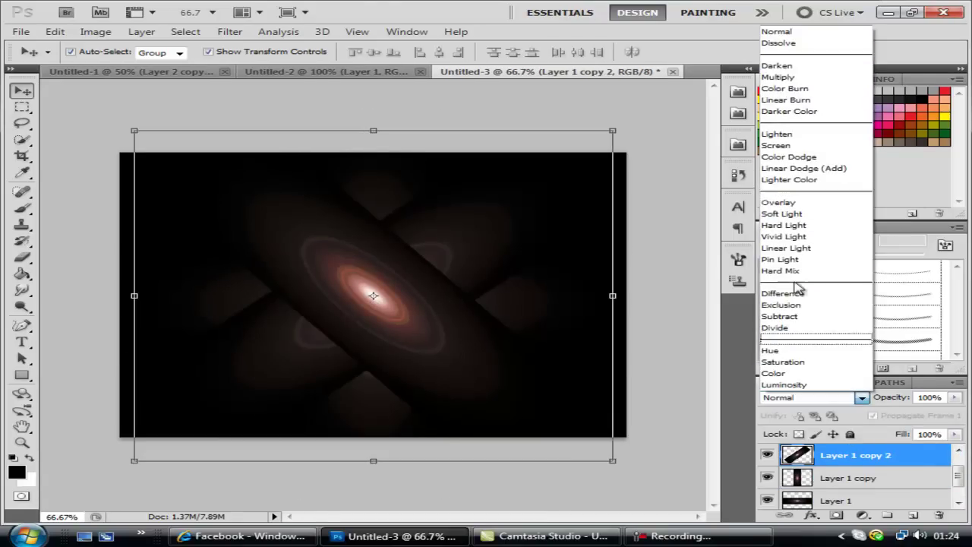
click(789, 135)
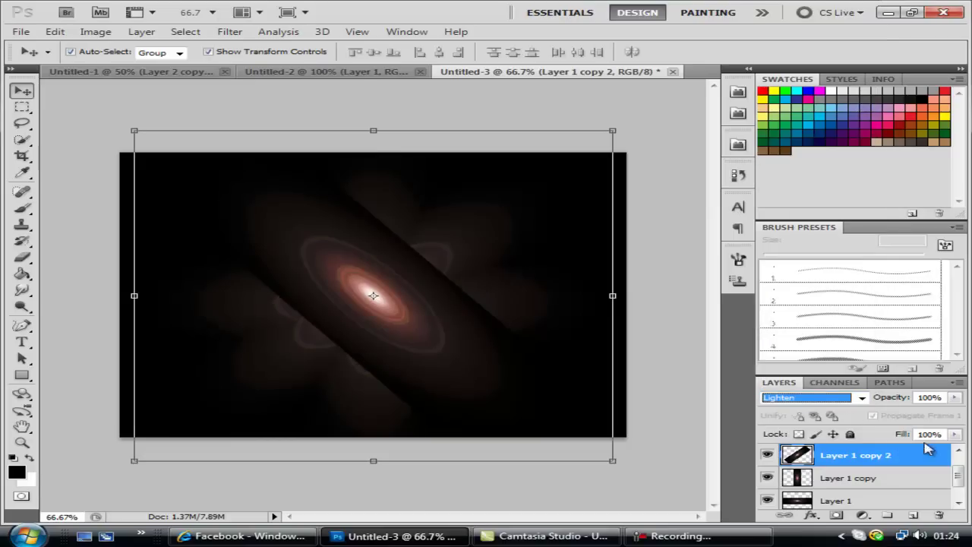
- Set Layer 1 copy 3 to Lighten and keep it as the active layer
click(958, 450)
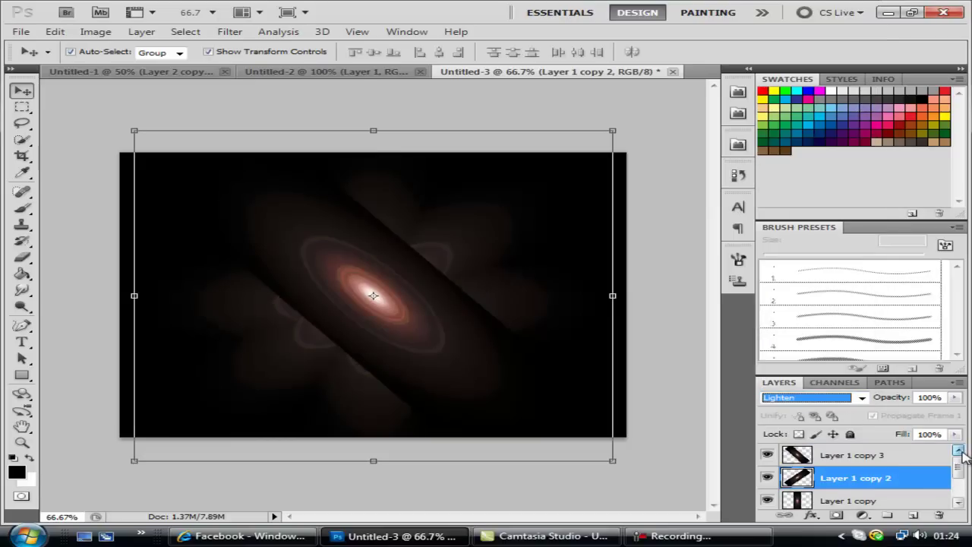
click(849, 454)
click(861, 398)
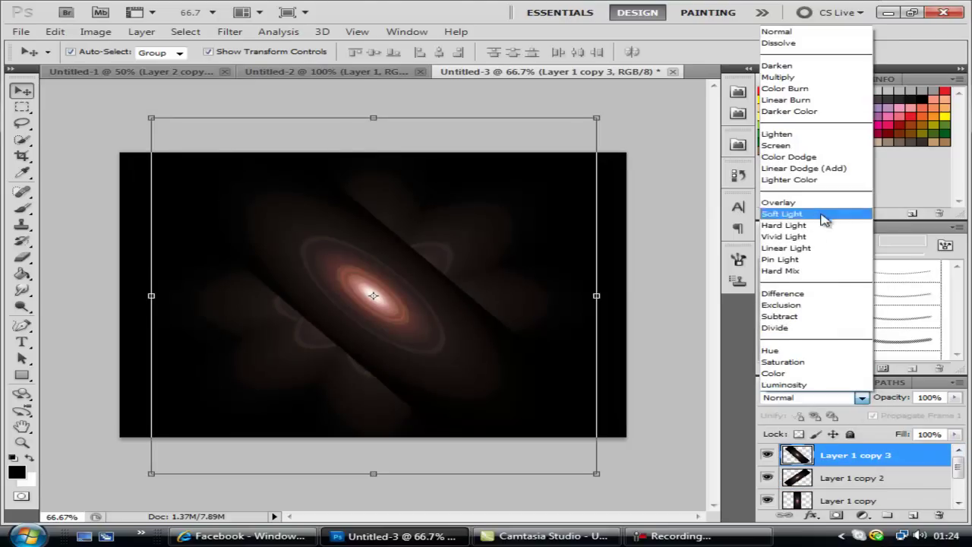
click(810, 134)
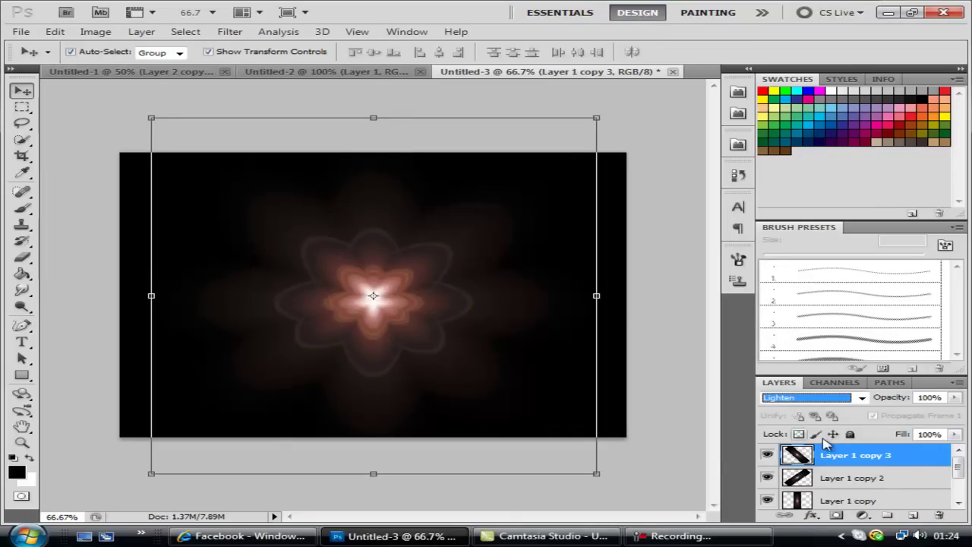
click(844, 478)
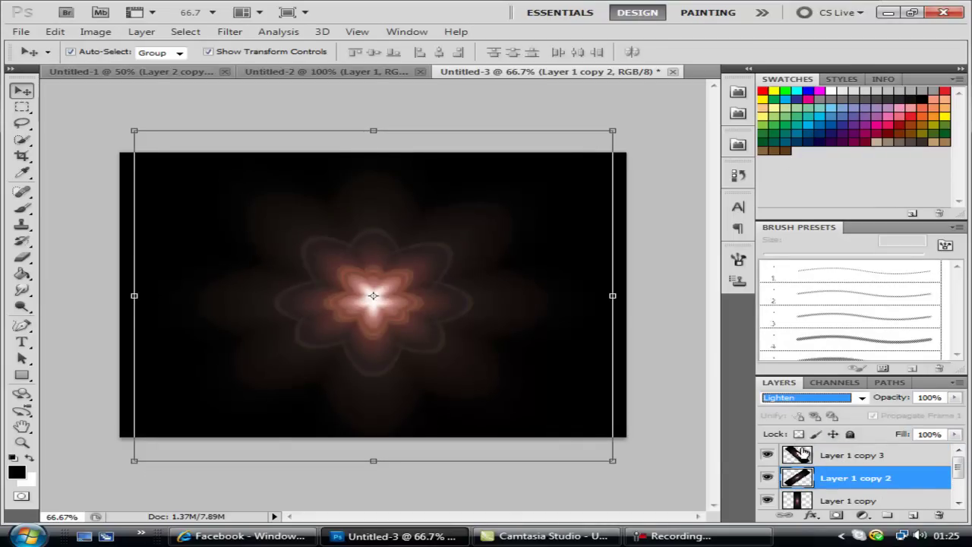
click(508, 349)
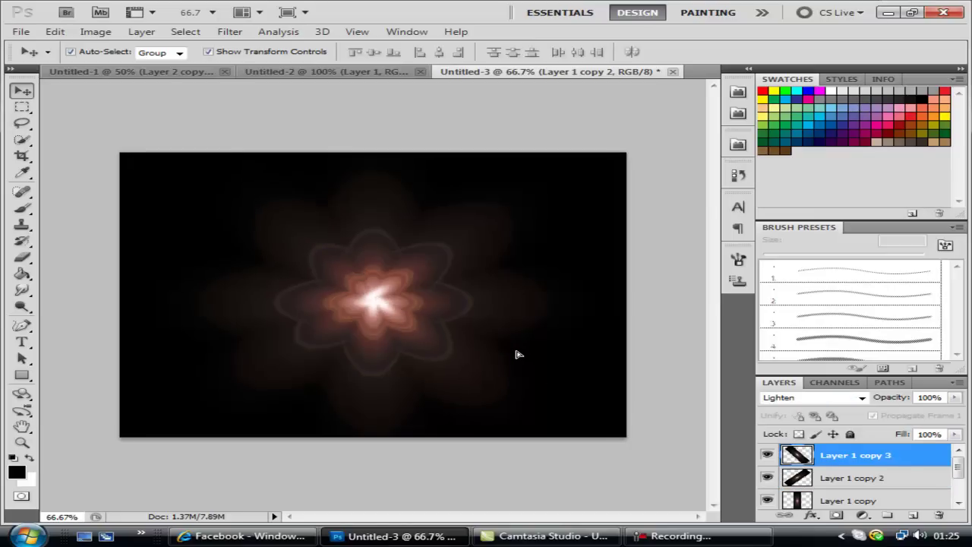
- Nudge Layer 1 copy 3 to centre the star, then merge Layer 1 through copy 3
drag(515, 354, 511, 350)
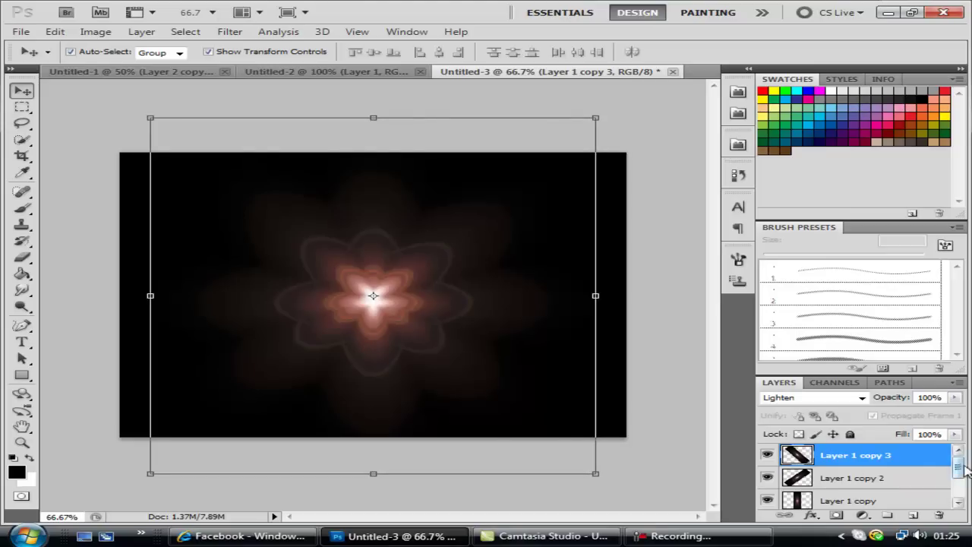
drag(958, 471, 958, 484)
click(873, 484)
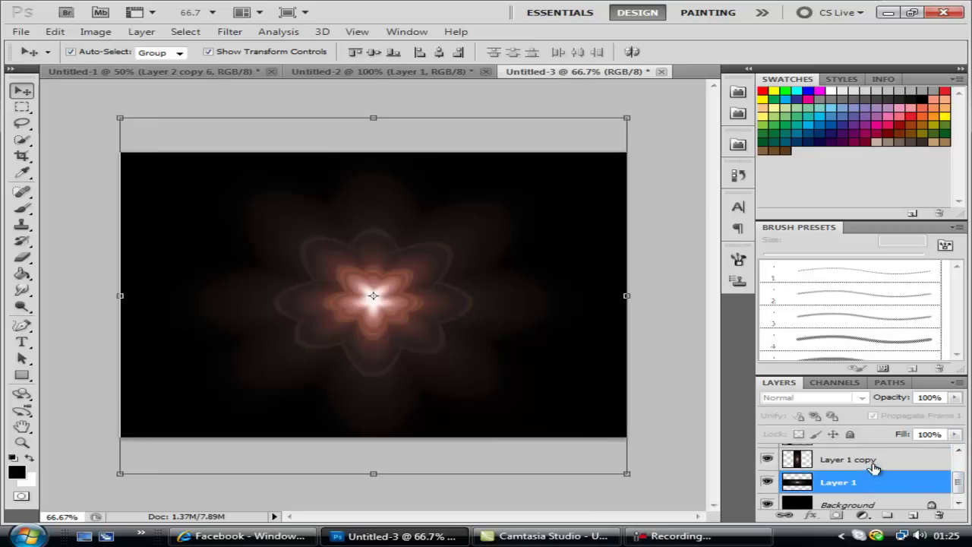
shift+click(883, 464)
scroll(891, 463, up, 2)
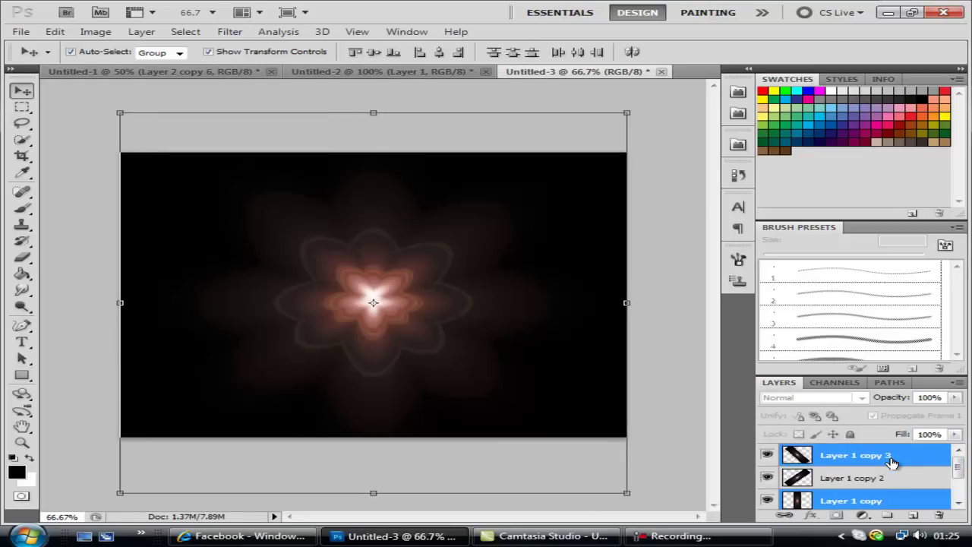
shift+click(880, 478)
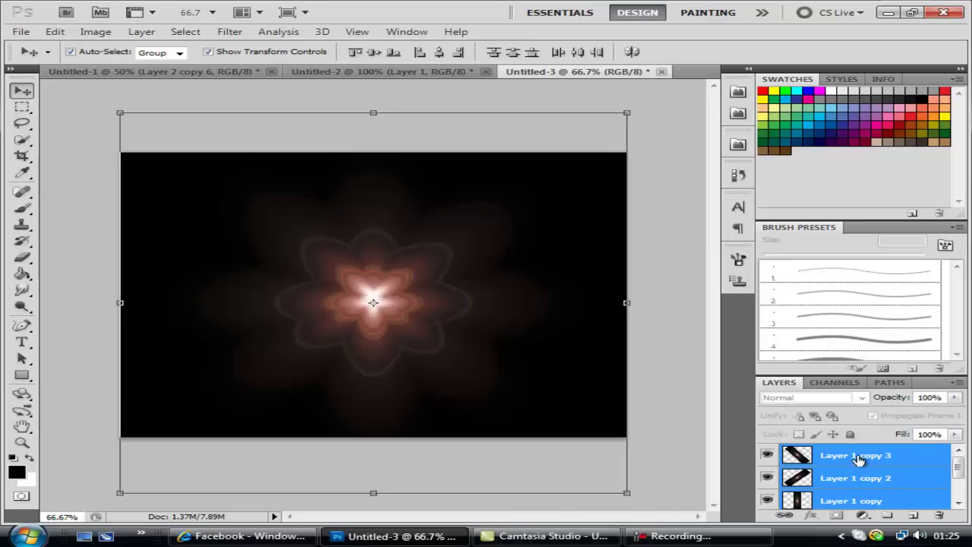
key(ctrl+e)
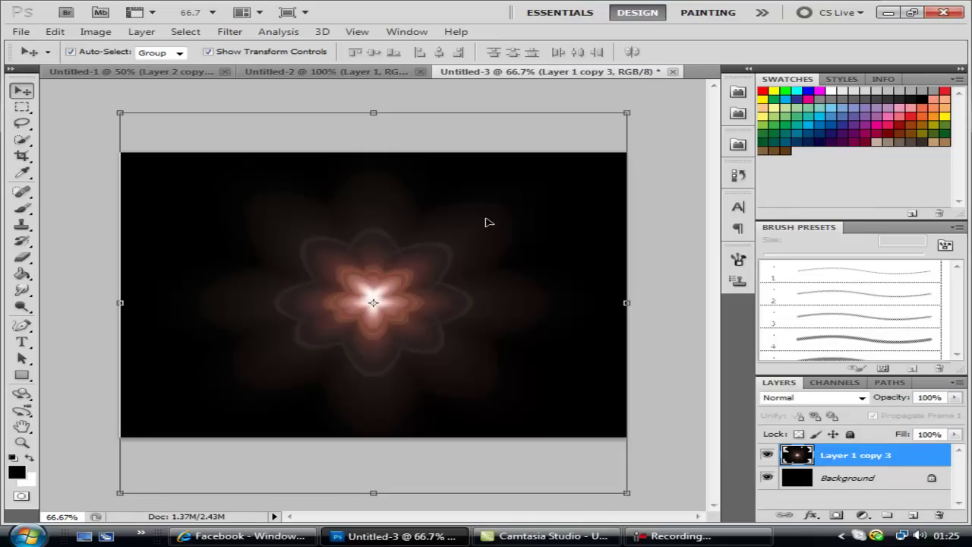
- Apply a Wave distortion (38 generators, wavelength 85–136, amplitude 1–34) and duplicate the layer
click(231, 33)
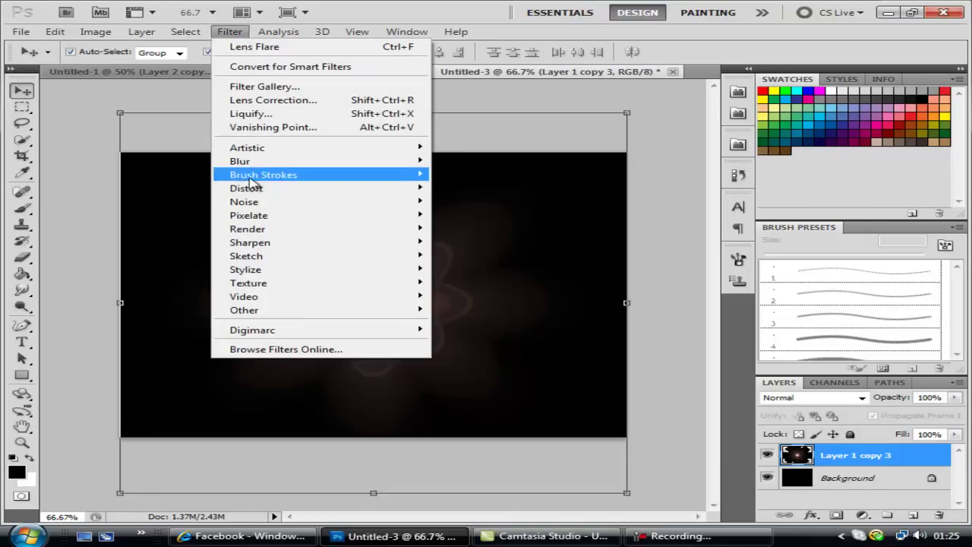
mouse_move(297, 190)
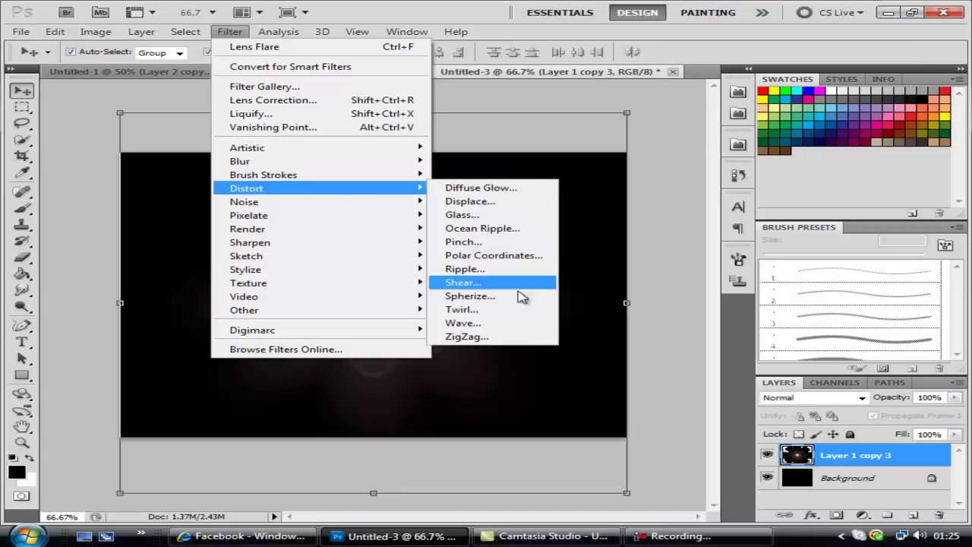
click(516, 323)
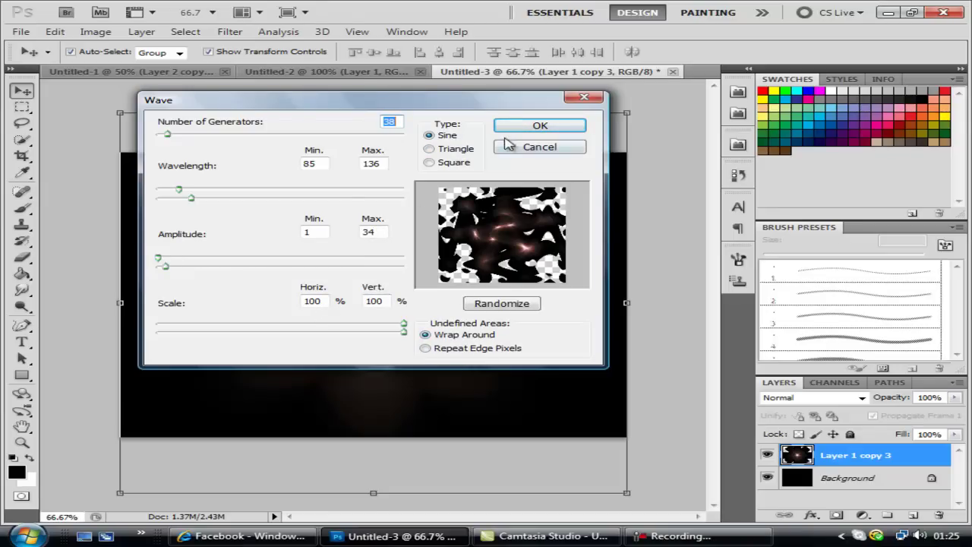
click(529, 126)
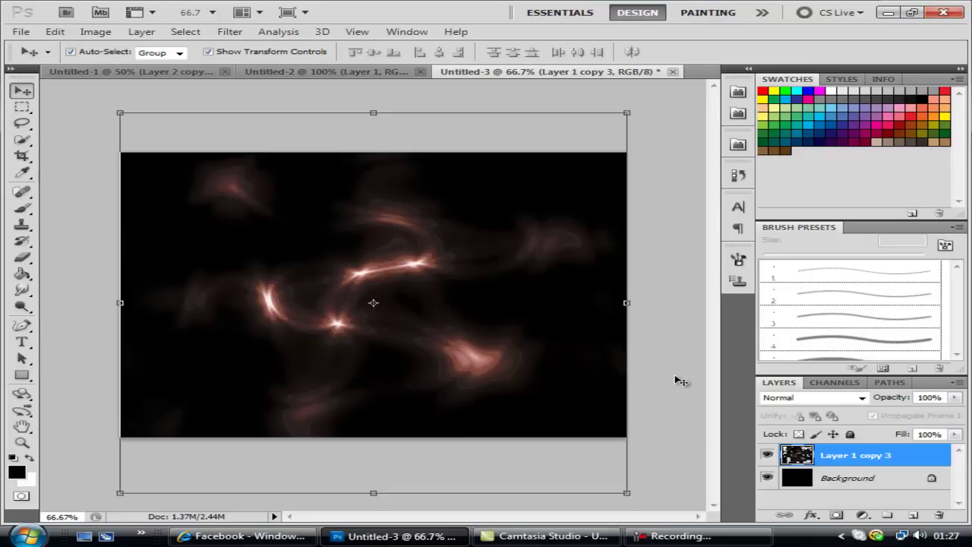
key(ctrl+j)
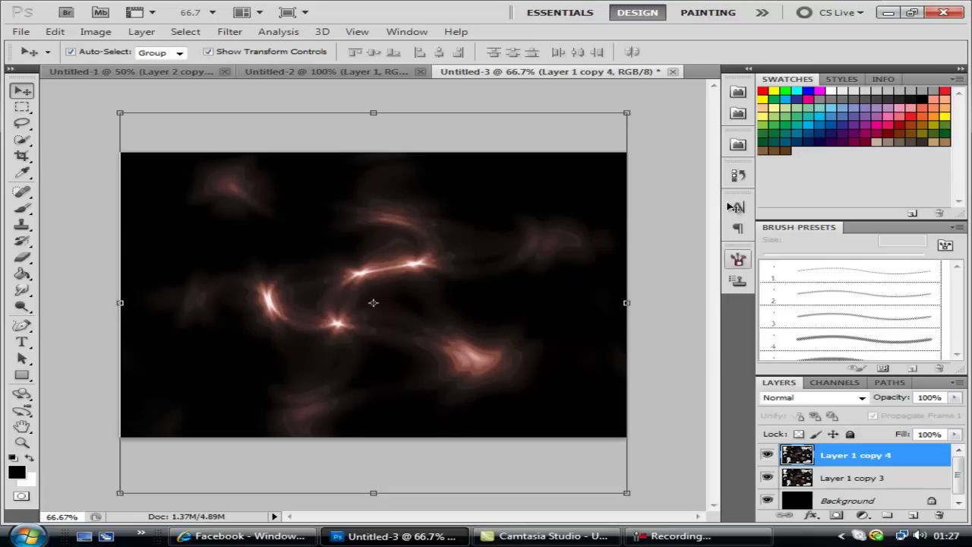
click(240, 35)
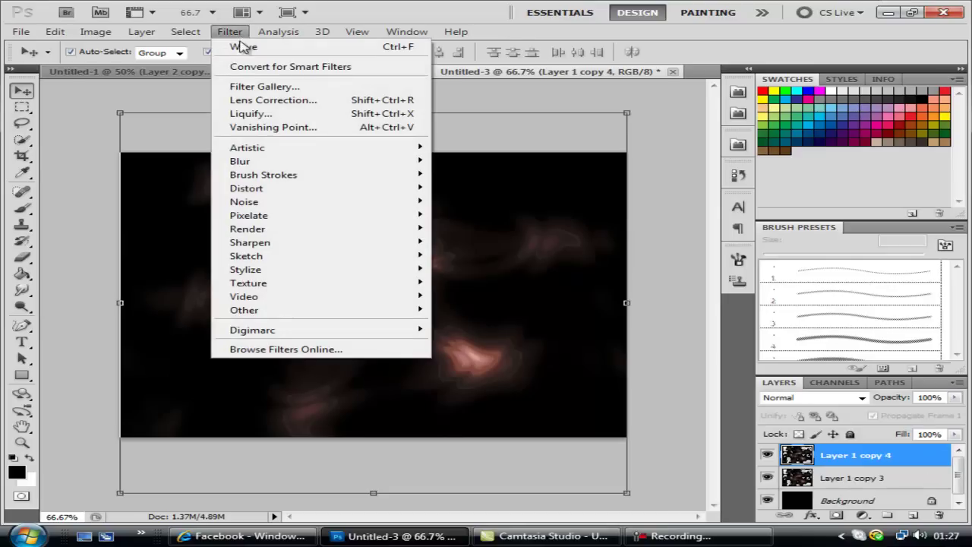
- Apply a Twirl distortion with a 336° angle to Layer 1 copy 4
mouse_move(251, 188)
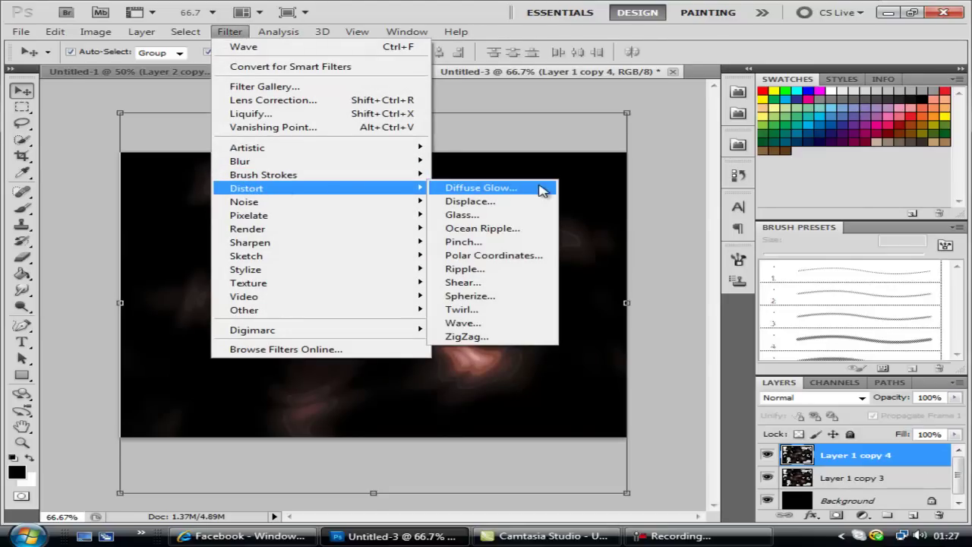
click(499, 310)
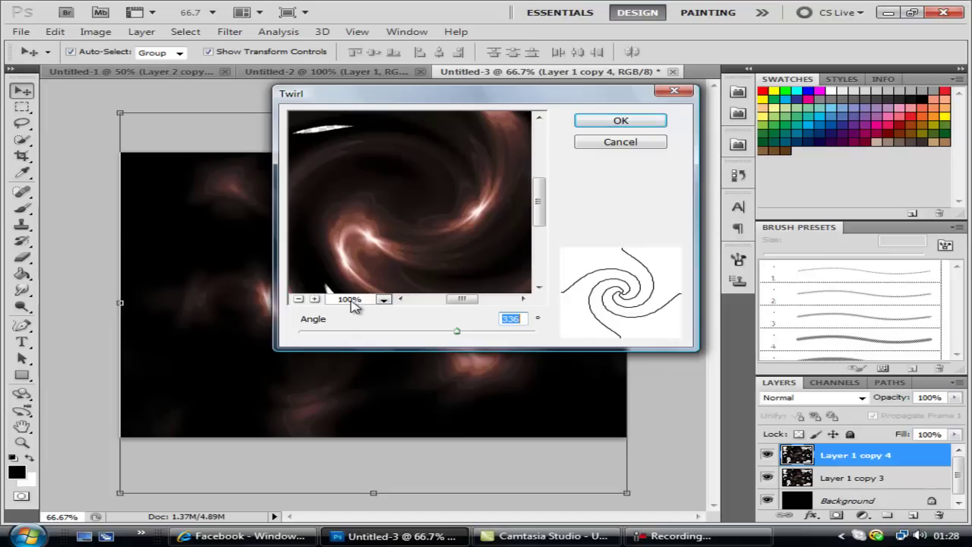
click(618, 122)
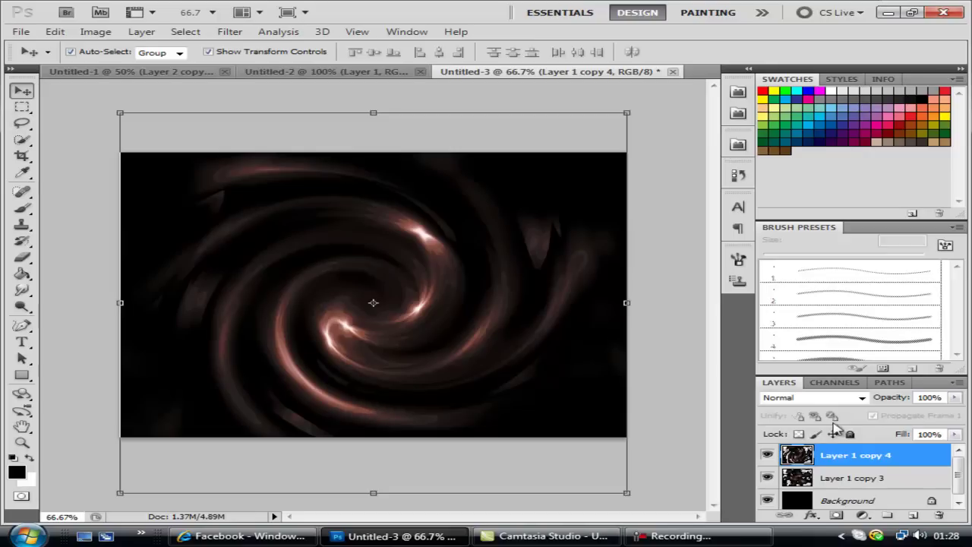
- Set Layer 1 copy 4 to Screen blend mode and duplicate it as Layer 1 copy 5
click(862, 399)
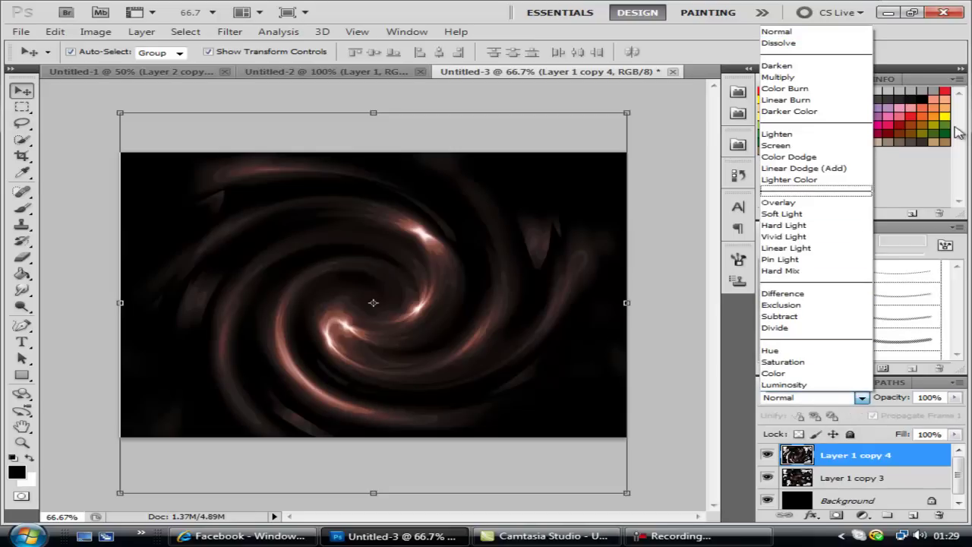
click(793, 147)
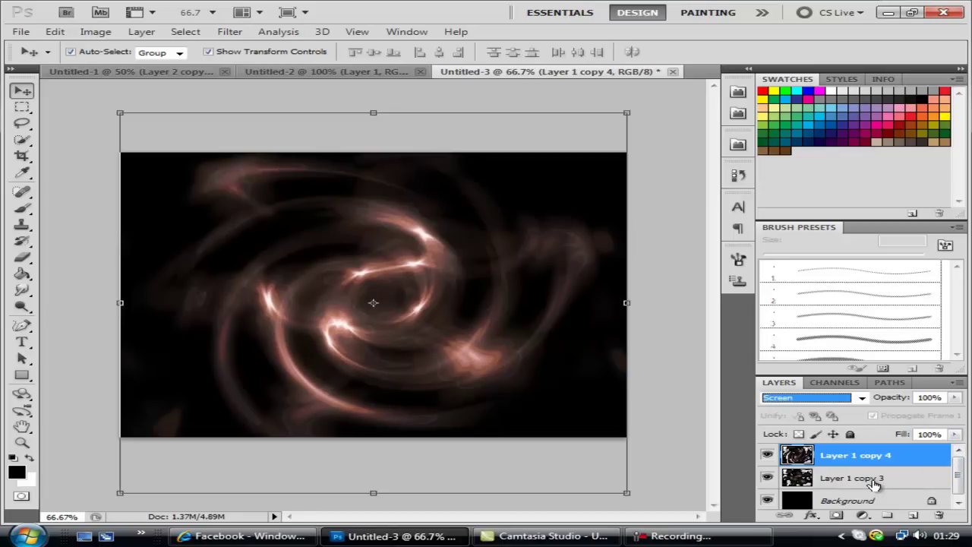
key(ctrl+j)
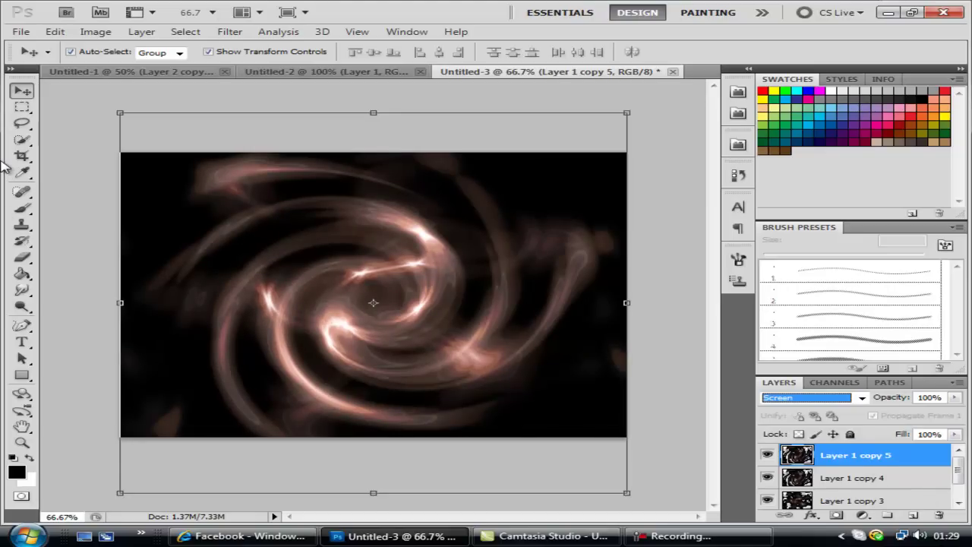
- Rotate Layer 1 copy 5 by −134° with Free Transform and apply the rotation
key(ctrl+t)
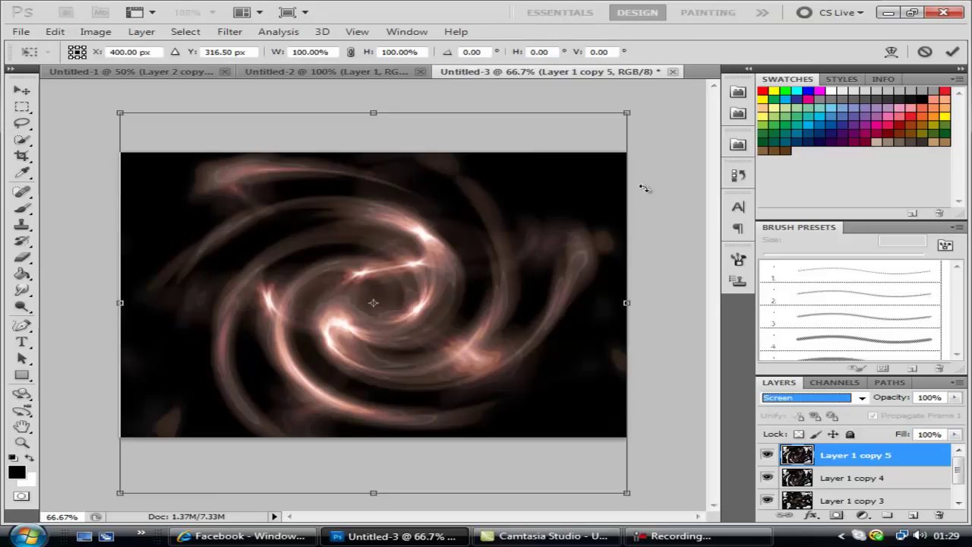
drag(651, 171, 66, 247)
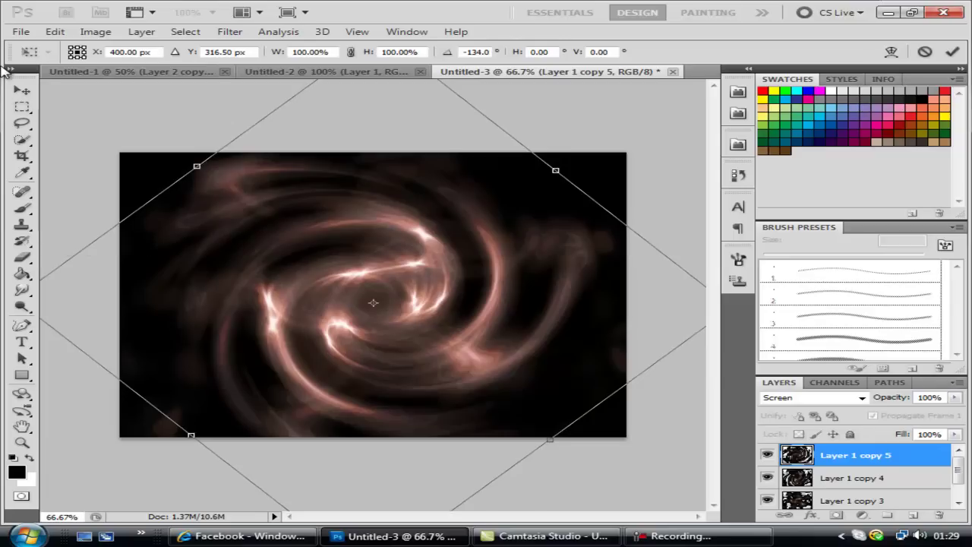
click(22, 90)
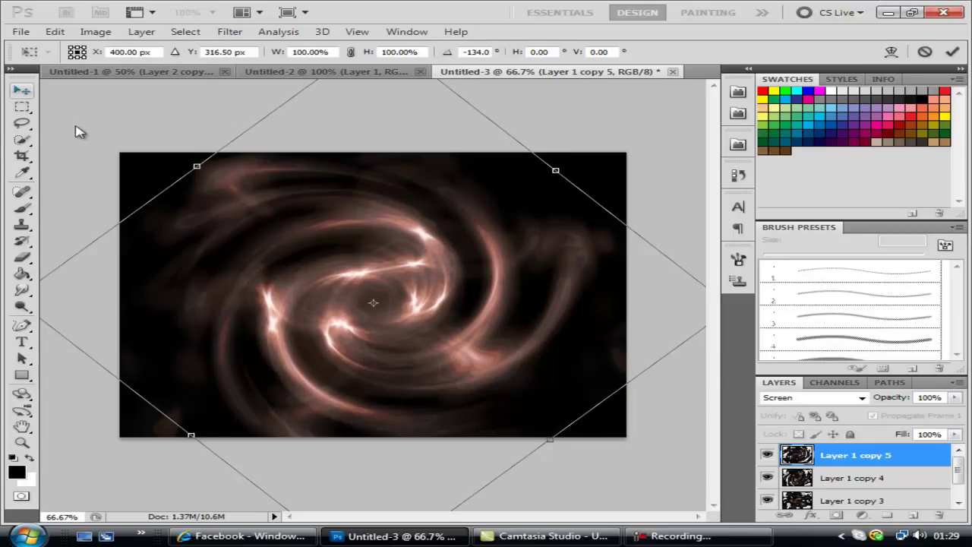
click(389, 211)
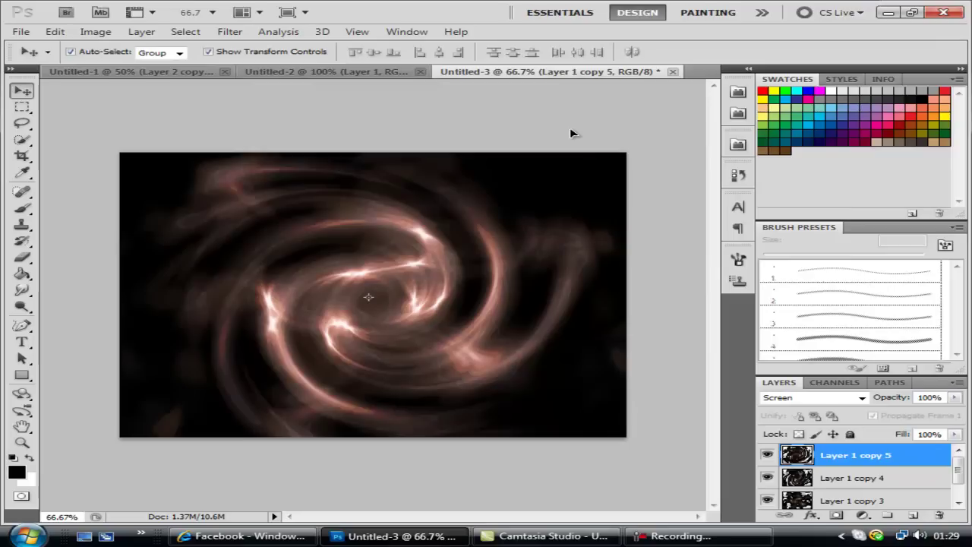
- Duplicate the top spiral as Layer 1 copy 6 and rotate it to about 96°
key(ctrl+j)
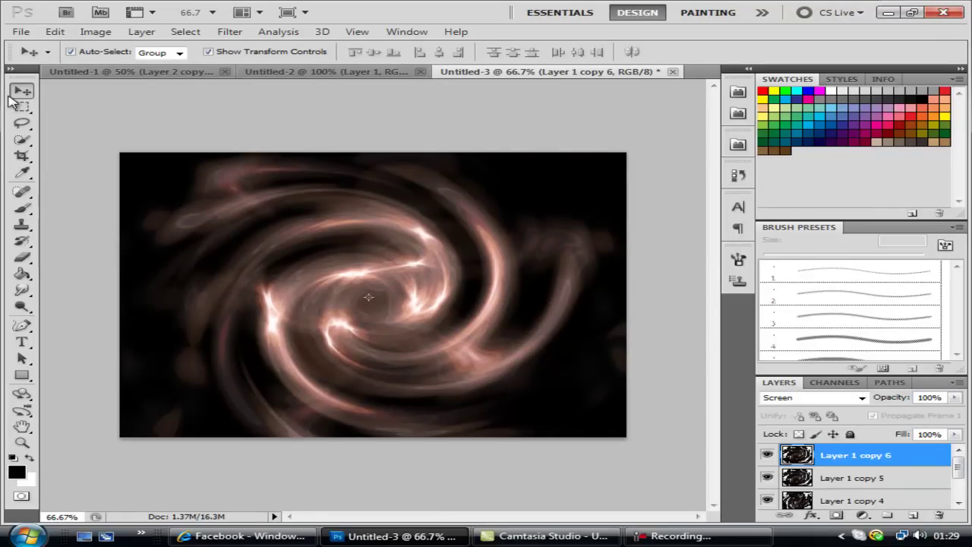
key(ctrl+t)
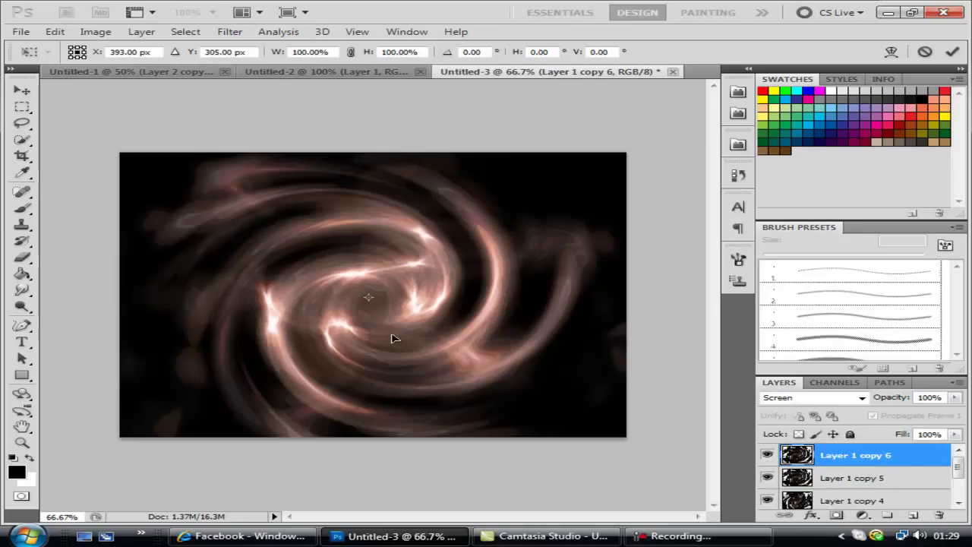
key(ctrl+minus)
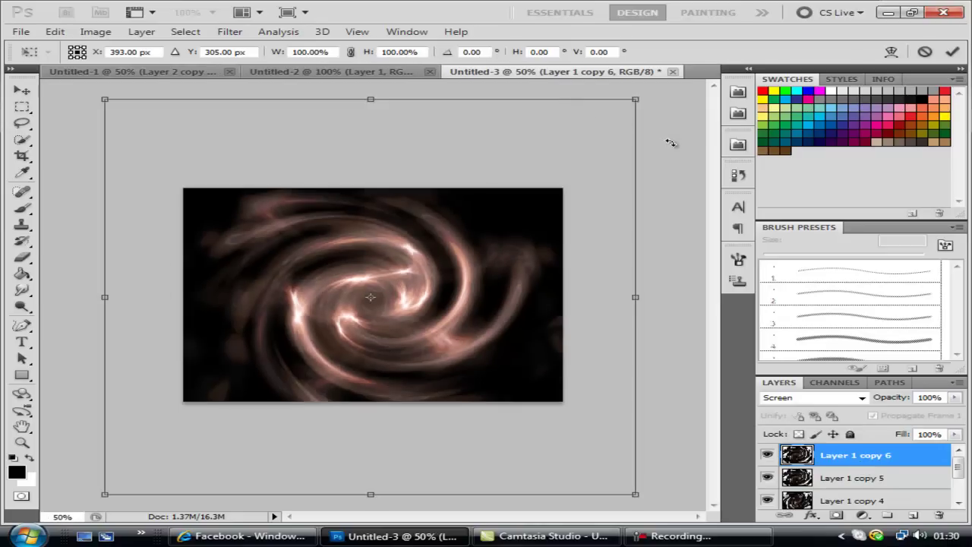
drag(672, 143, 142, 200)
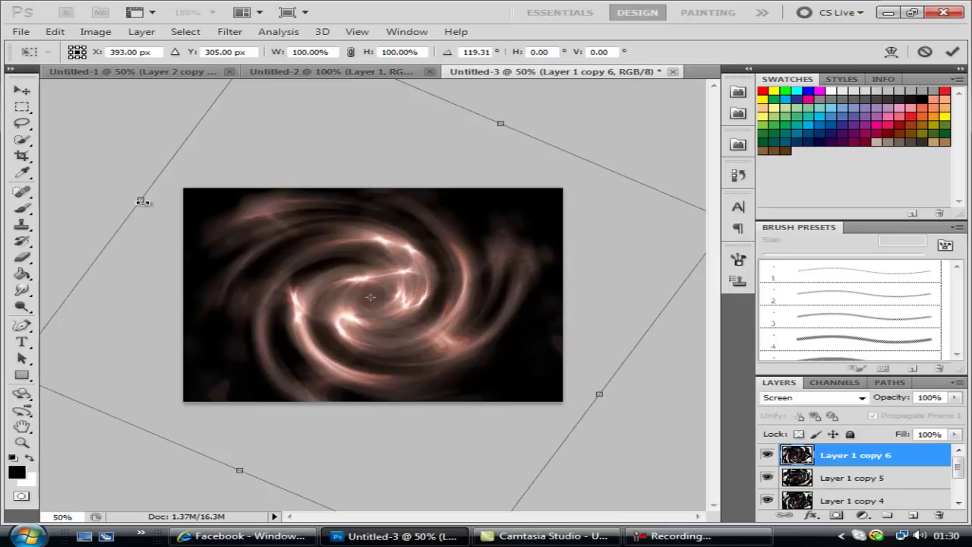
key(ctrl+z)
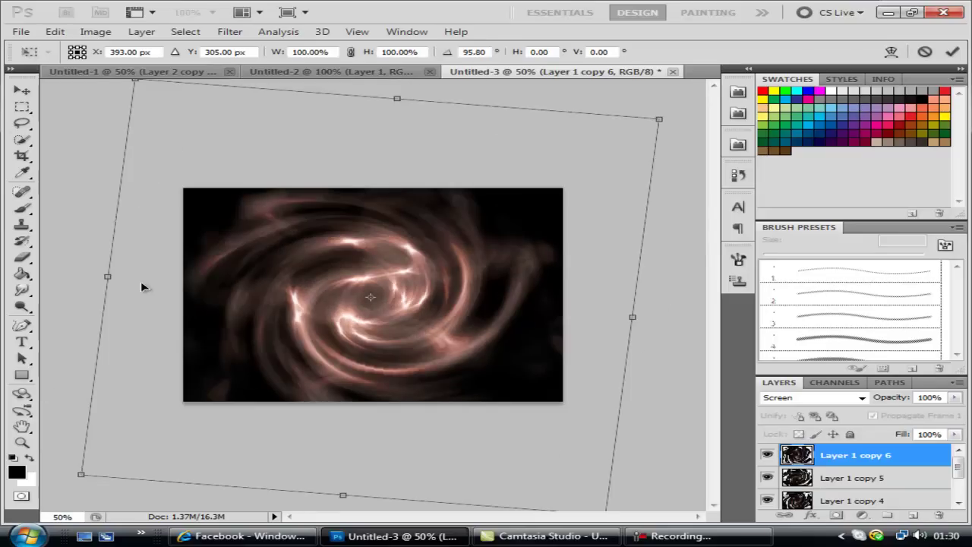
- Stretch the copy slightly larger, nudge it left, rotate it to 64.58° and apply
drag(632, 317, 694, 319)
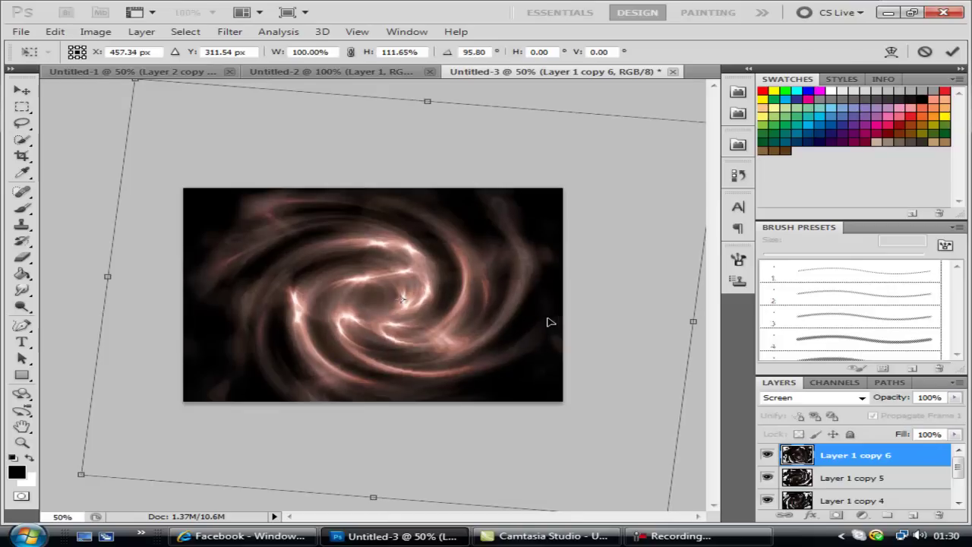
drag(545, 327, 538, 324)
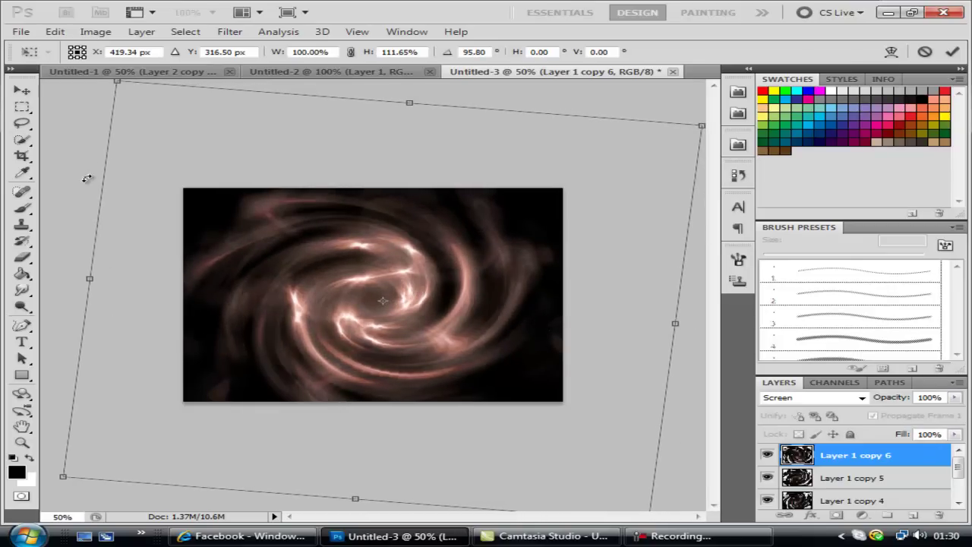
drag(87, 124, 31, 267)
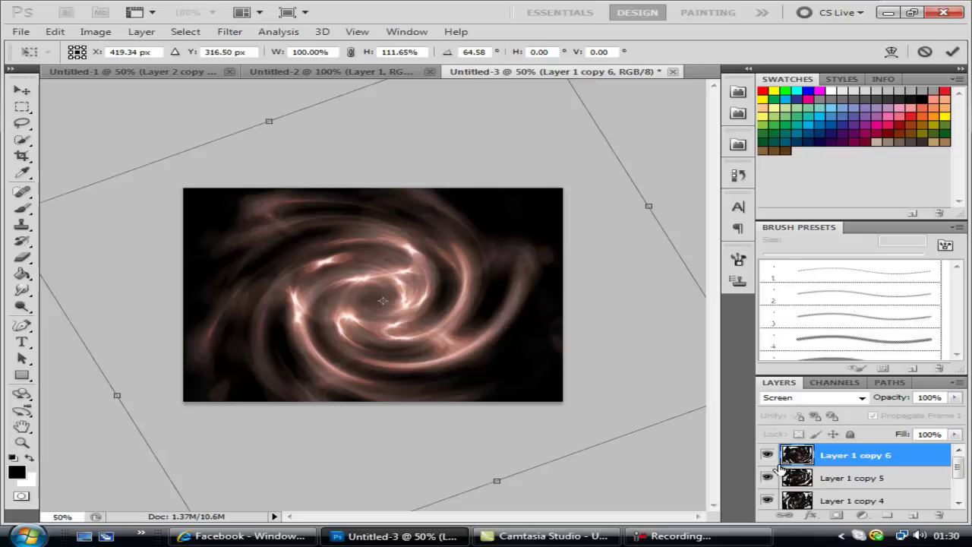
click(21, 89)
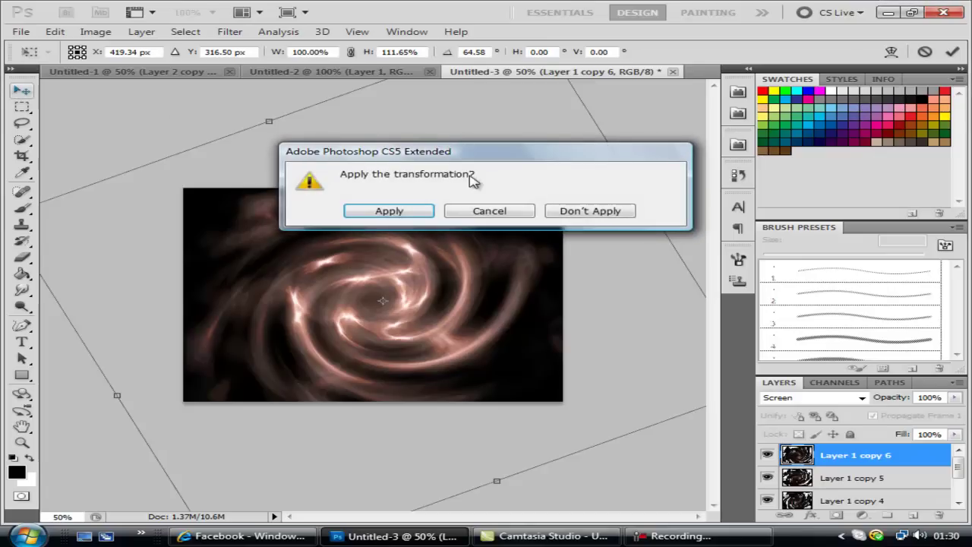
click(406, 212)
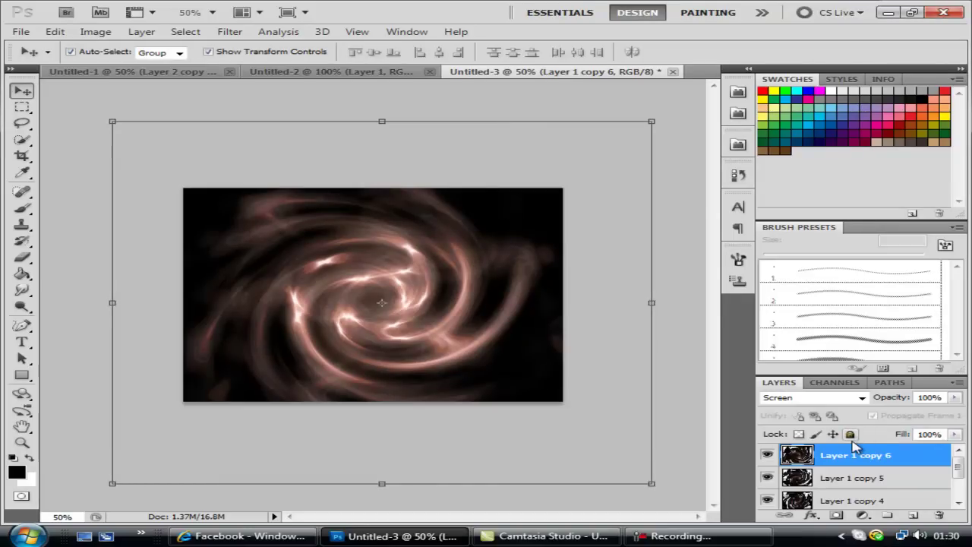
- Merge Layer 1 copies 3 through 6 into a single Layer 1 copy 6, then open Hue/Saturation
mouse_move(962, 469)
mouse_down()
mouse_move(960, 494)
mouse_move(958, 468)
mouse_up()
shift+click(905, 480)
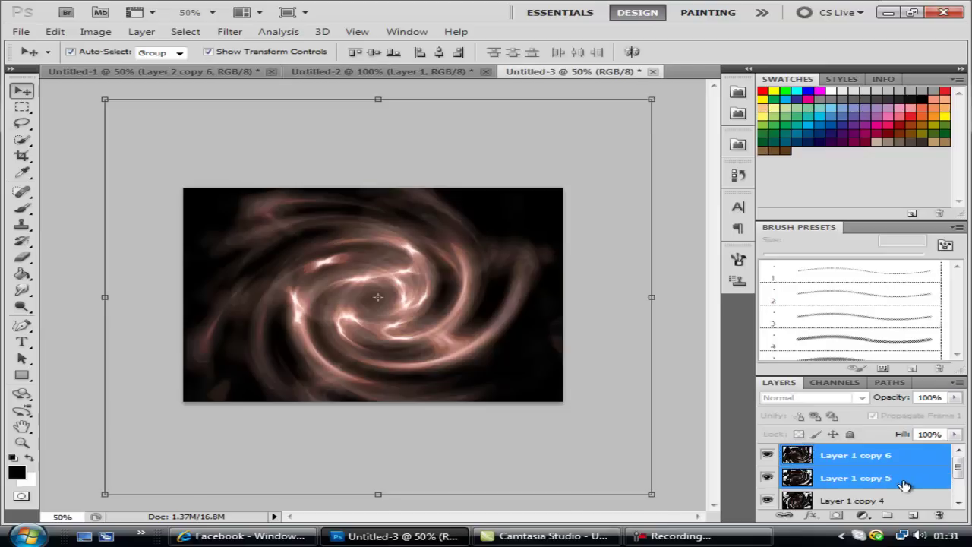
scroll(882, 467, down, 2)
click(882, 463)
shift+click(881, 478)
scroll(881, 480, up, 2)
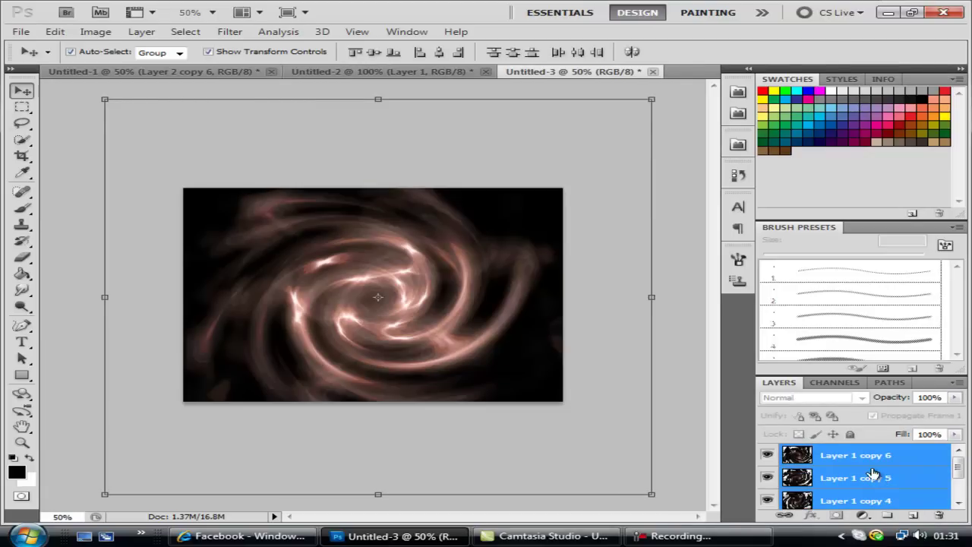
key(ctrl+e)
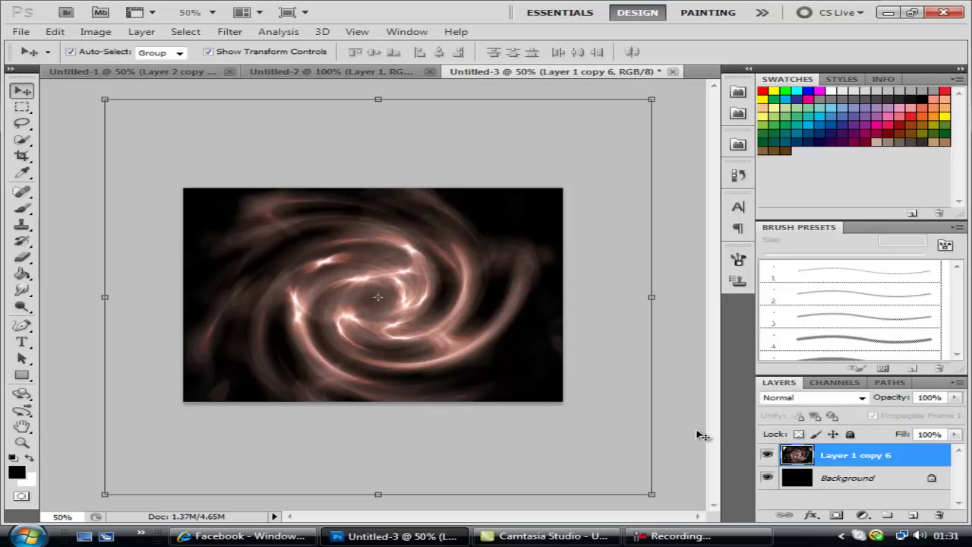
key(i)
key(ctrl+u)
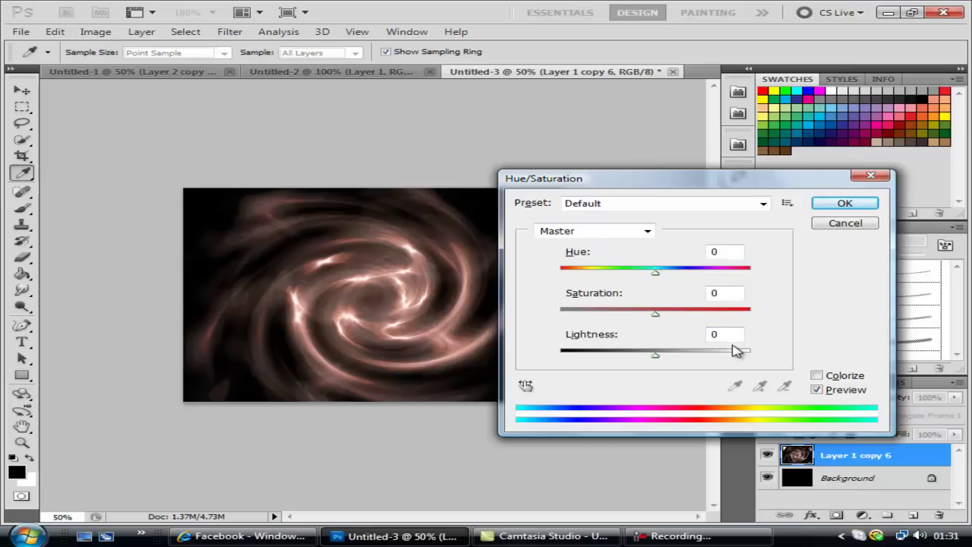
- Enable Colorize with Saturation 50 and Hue 202 in Hue/Saturation and confirm
click(817, 375)
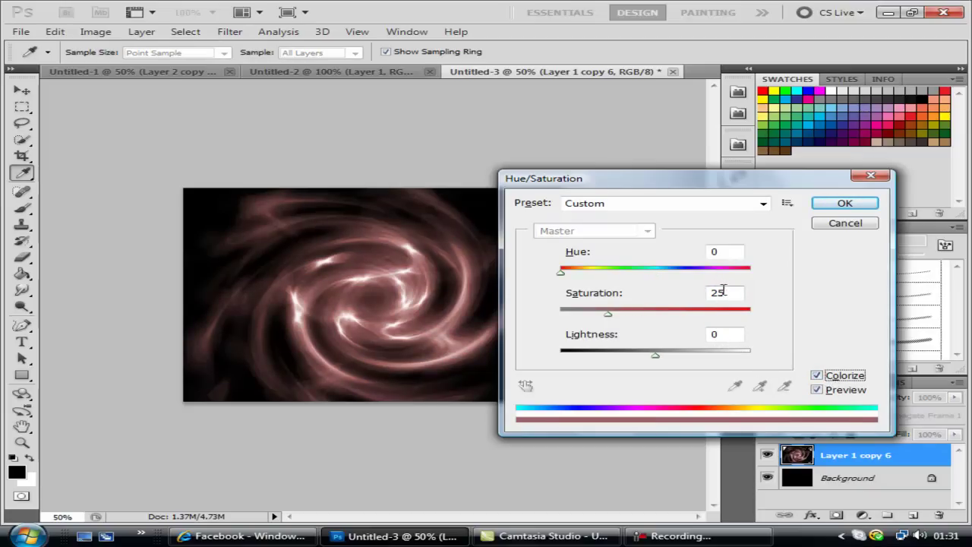
click(726, 291)
drag(726, 292, 507, 295)
text(50)
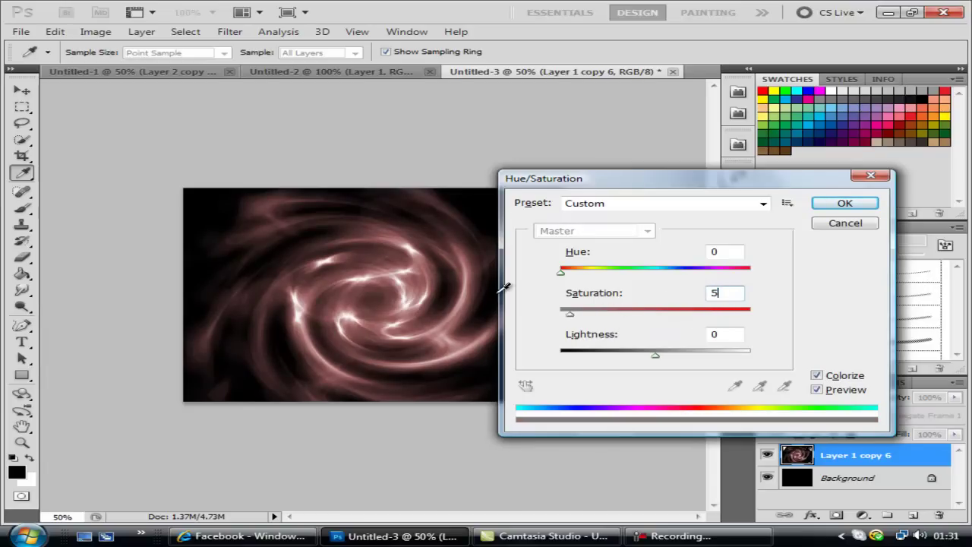
click(739, 251)
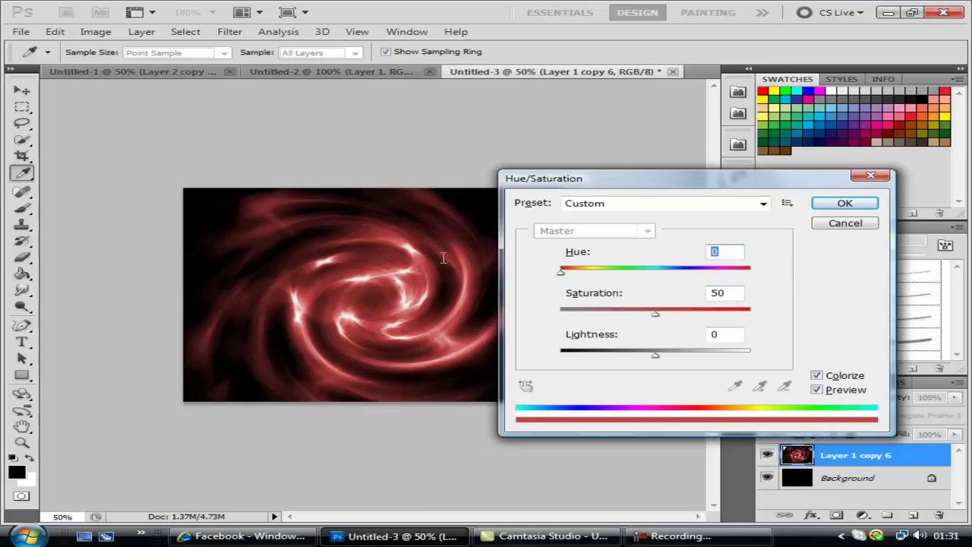
text(202)
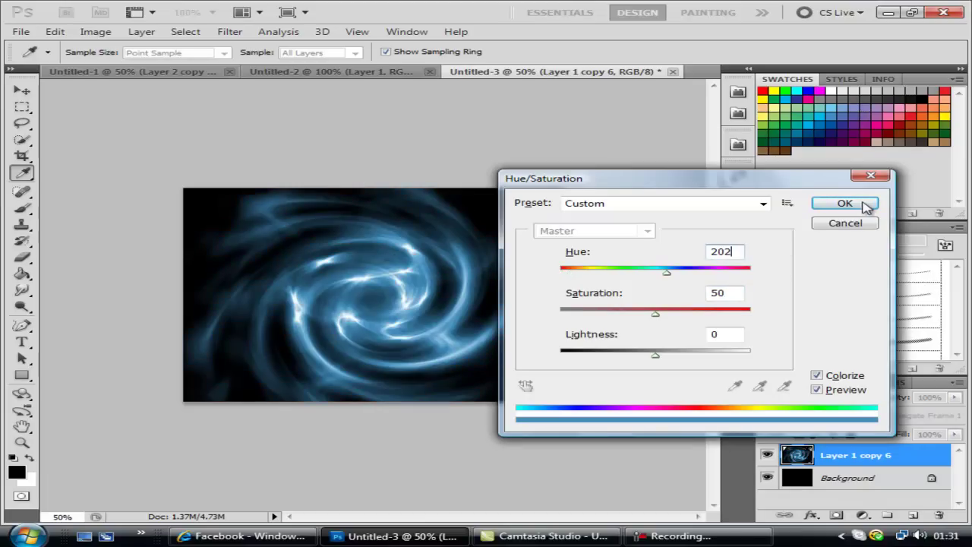
click(859, 203)
key(v)
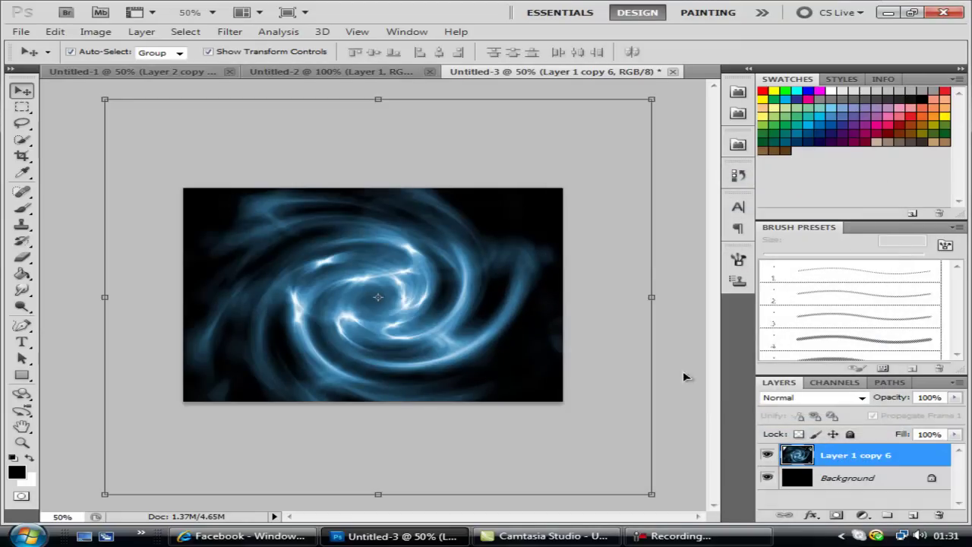
- Widen the blue spiral on both sides to W 107.11% and apply the transform
drag(650, 296, 683, 301)
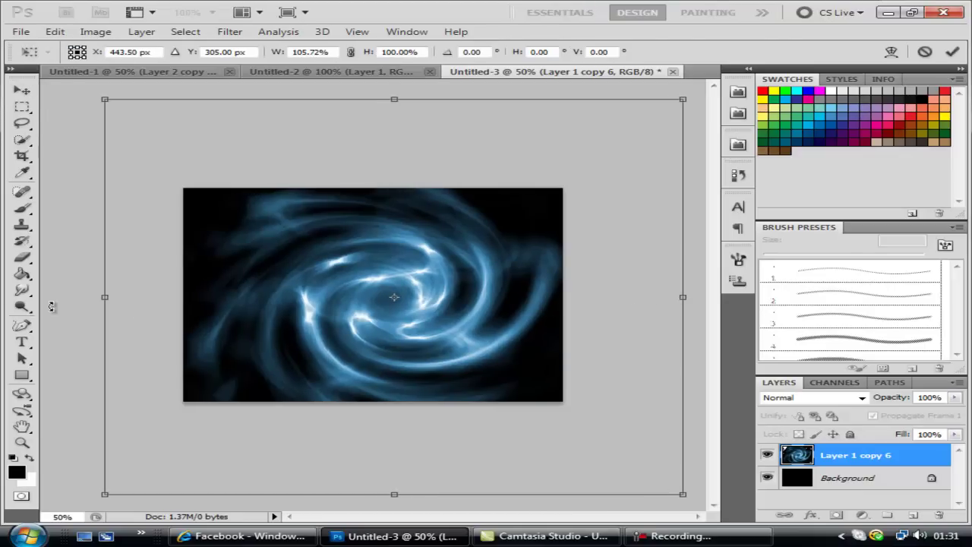
drag(108, 295, 97, 296)
click(21, 90)
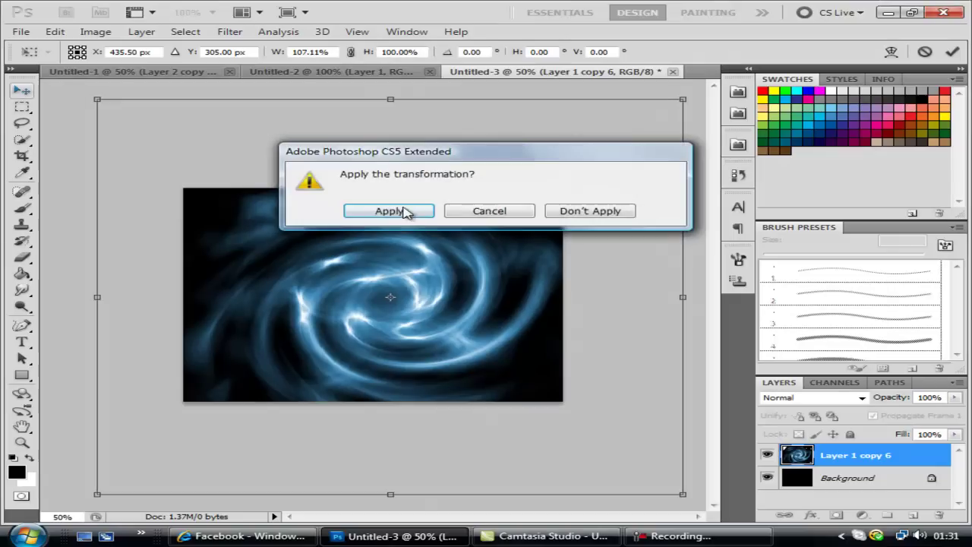
click(412, 212)
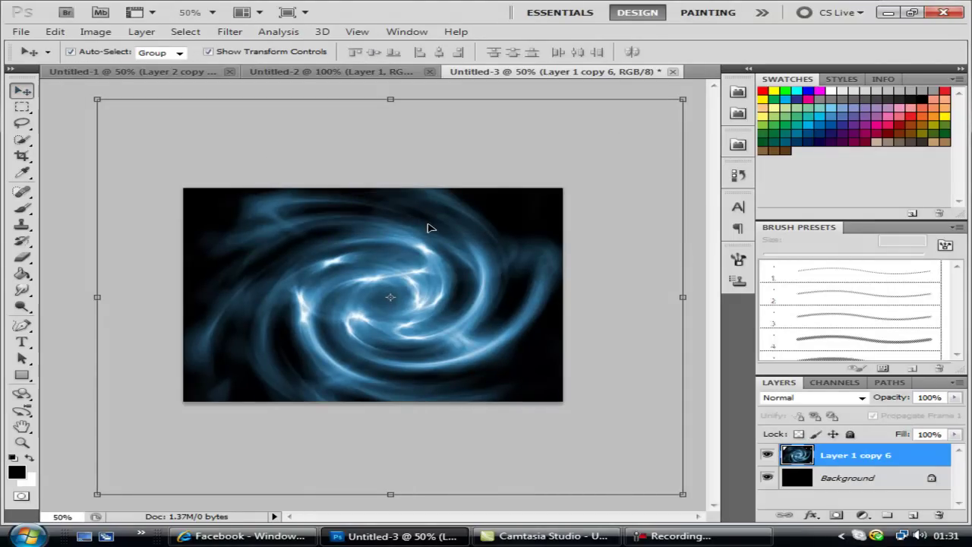